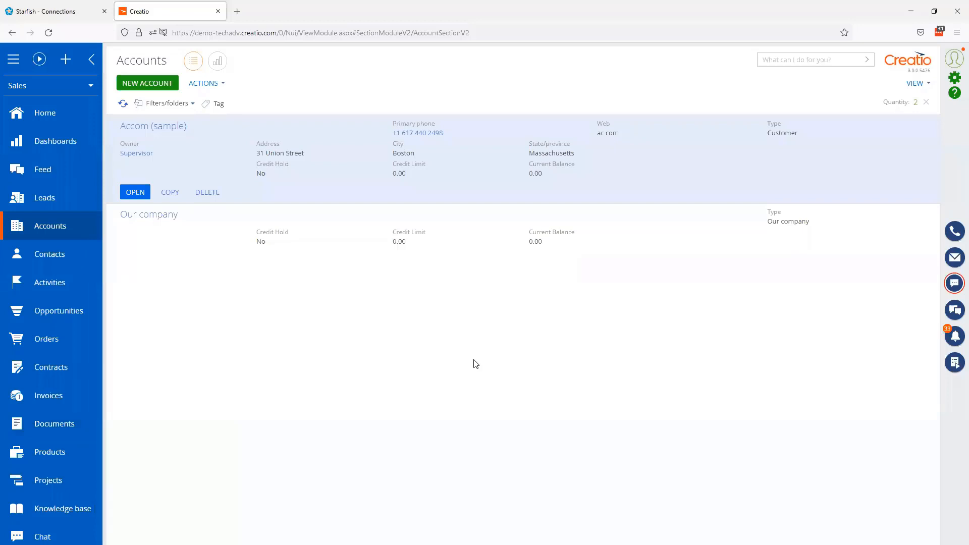
- View the Accom (sample) account record, then switch to the Connect Creatio connections list
{"action": "left_click", "coordinate": [132, 194]}
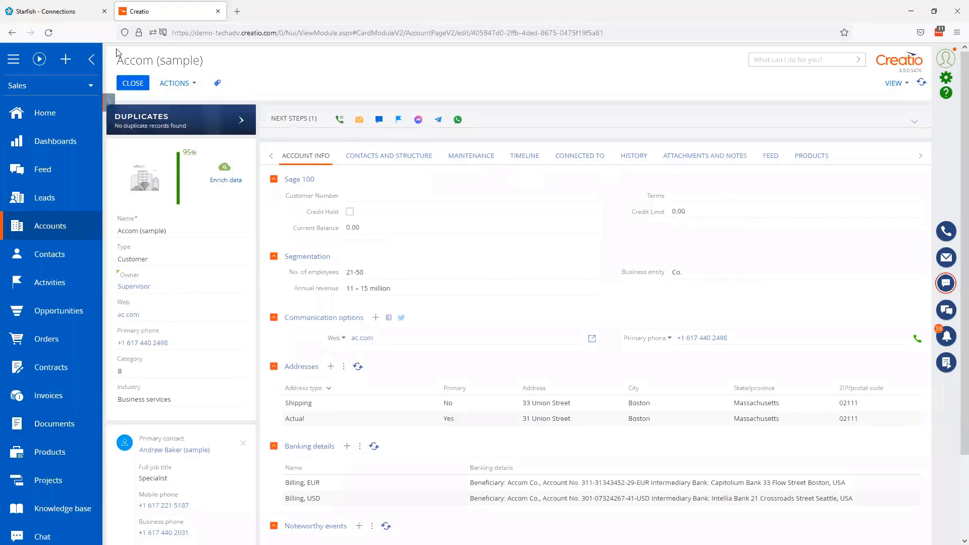
{"action": "left_click", "coordinate": [57, 13]}
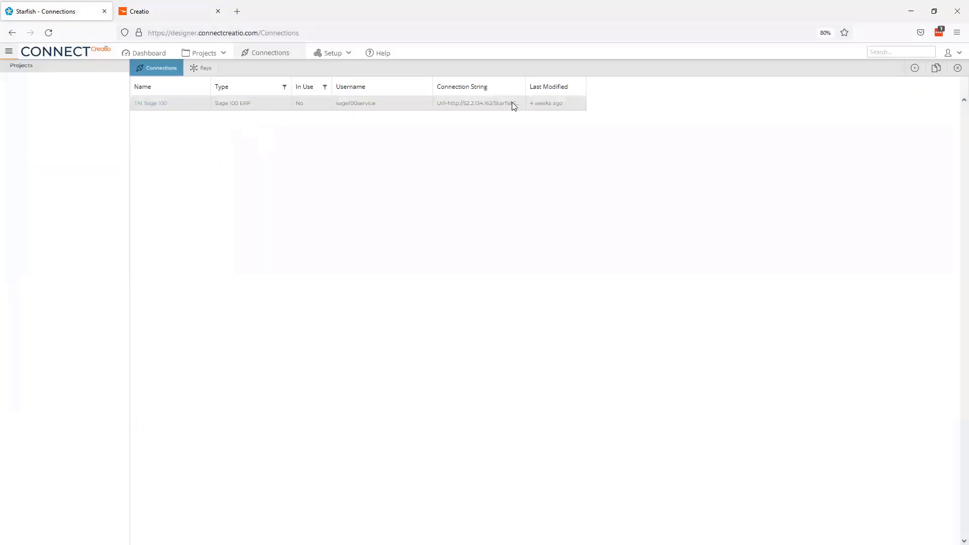
- Create a new connection named Creatio with type Creatio (DataService)
{"action": "left_click", "coordinate": [915, 68]}
{"action": "left_click", "coordinate": [414, 205]}
{"action": "type", "text": "Creatio"}
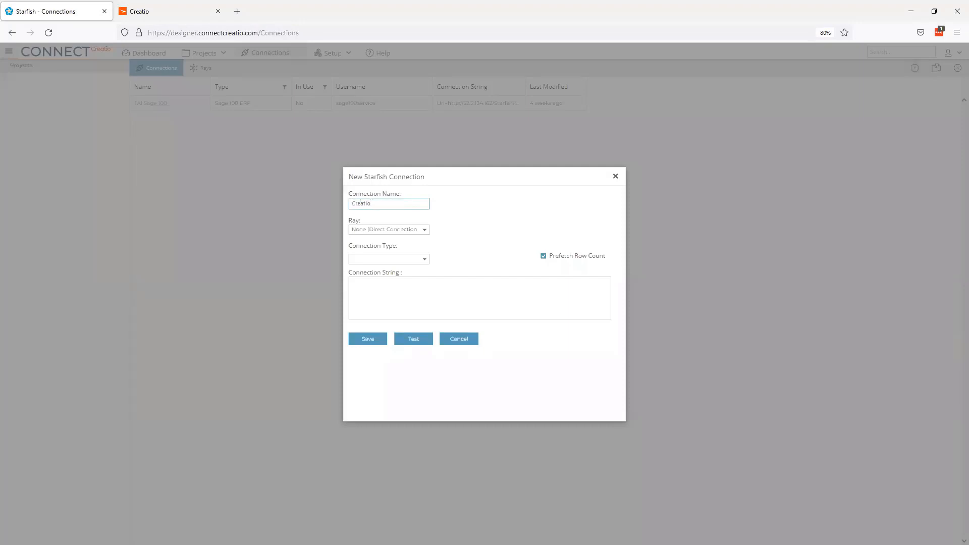
{"action": "left_click", "coordinate": [391, 258]}
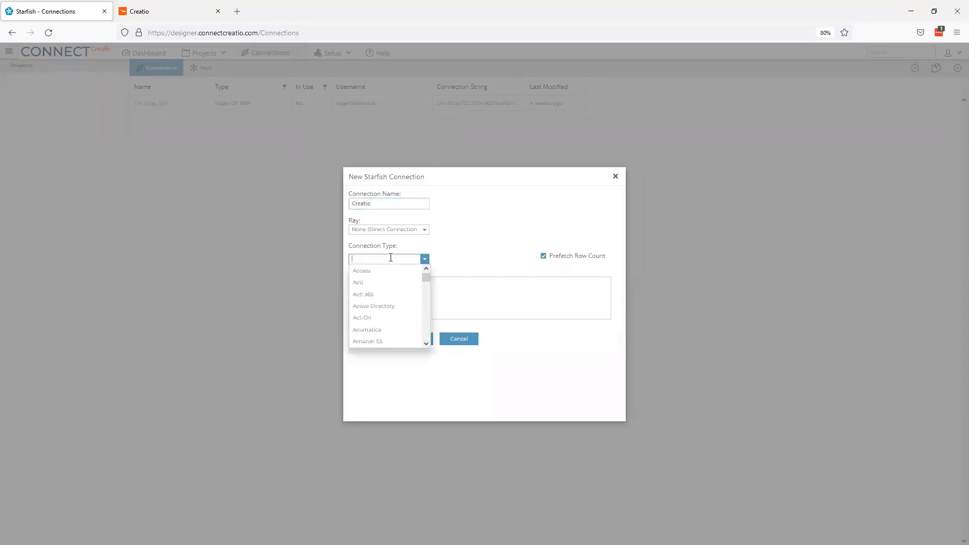
{"action": "mouse_move", "coordinate": [425, 275]}
{"action": "left_mouse_down"}
{"action": "mouse_move", "coordinate": [426, 294]}
{"action": "mouse_move", "coordinate": [428, 264]}
{"action": "left_mouse_up"}
{"action": "type", "text": "Creatio"}
{"action": "left_click", "coordinate": [398, 281]}
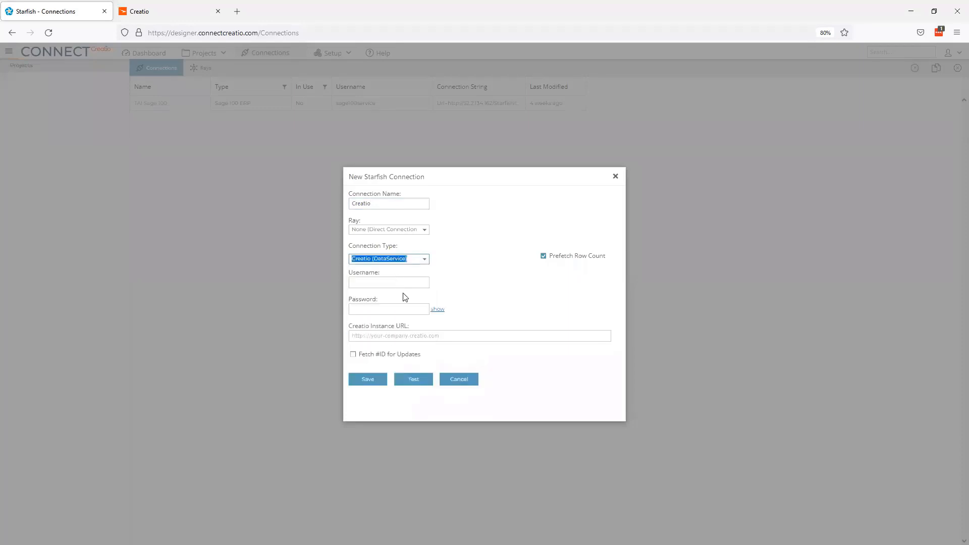
{"action": "left_click", "coordinate": [391, 283]}
{"action": "type", "text": "Superv"}
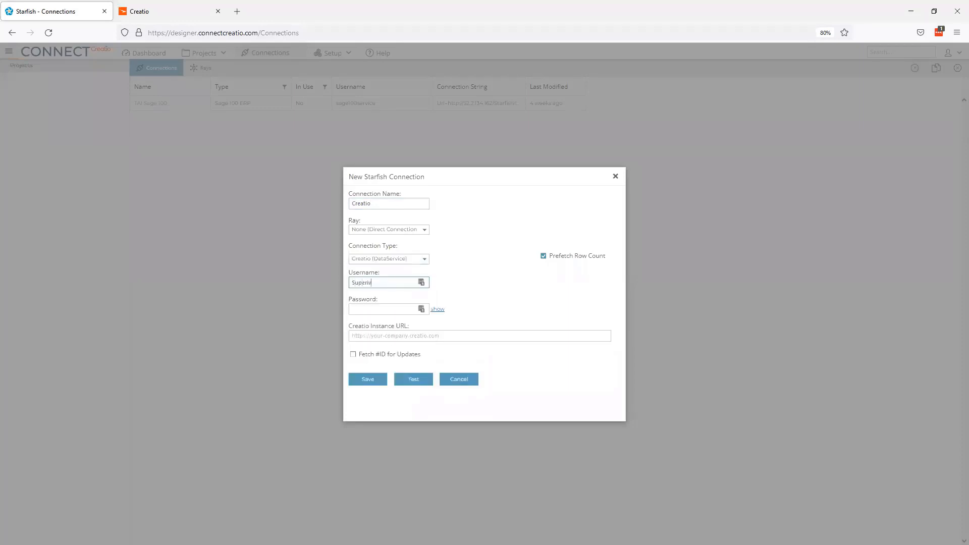
{"action": "type", "text": "isor"}
{"action": "left_click", "coordinate": [362, 309]}
{"action": "type", "text": "Super"}
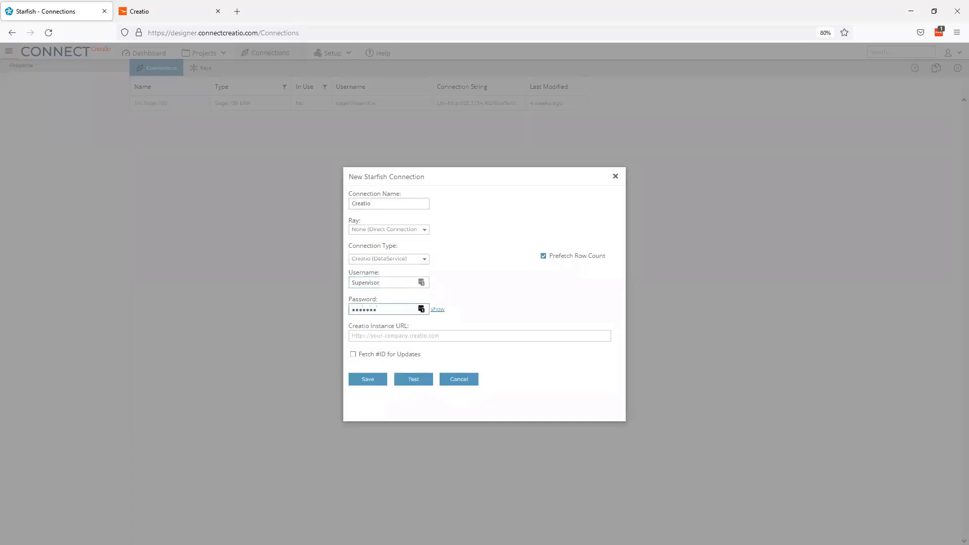
{"action": "key", "text": "Tab"}
{"action": "key", "text": "Tab"}
{"action": "type", "text": "ht"}
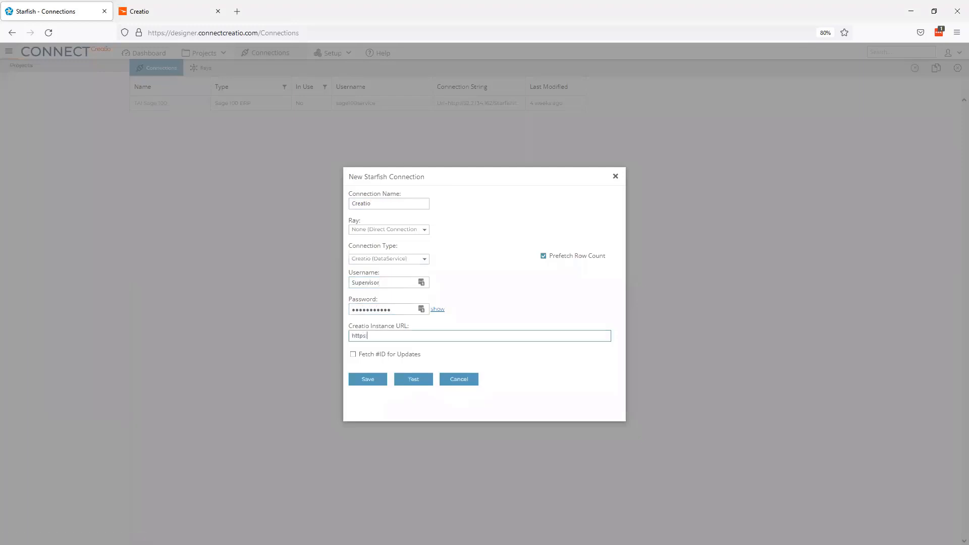
{"action": "type", "text": "tps://demo-techadv.creatio.com"}
{"action": "left_click", "coordinate": [401, 355]}
- Test the Creatio connection successfully and save it
{"action": "left_click", "coordinate": [414, 380]}
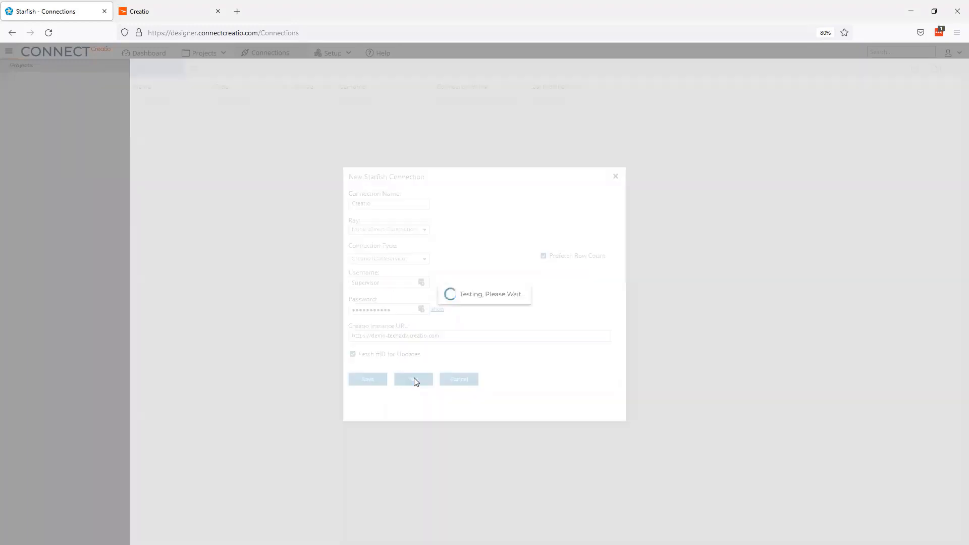
{"action": "left_click", "coordinate": [482, 312]}
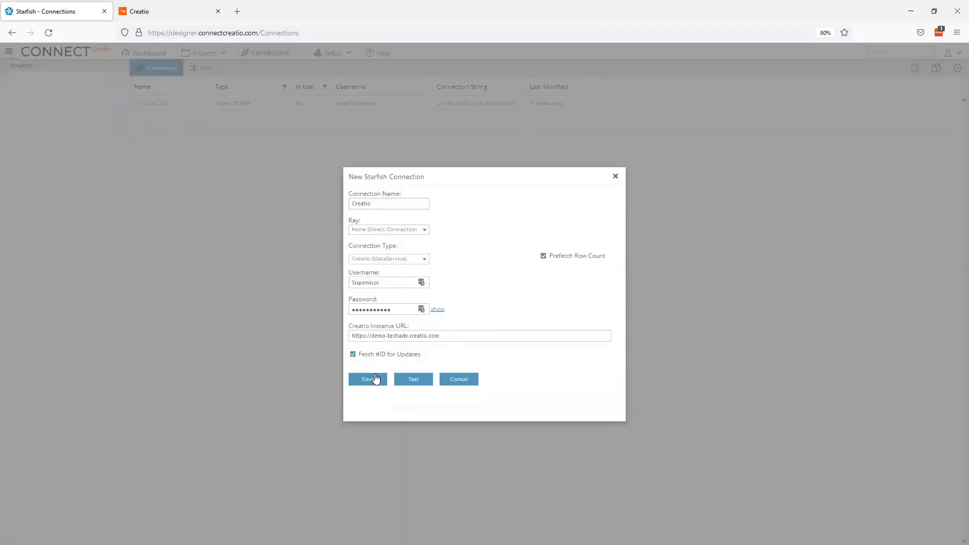
{"action": "left_click", "coordinate": [376, 379]}
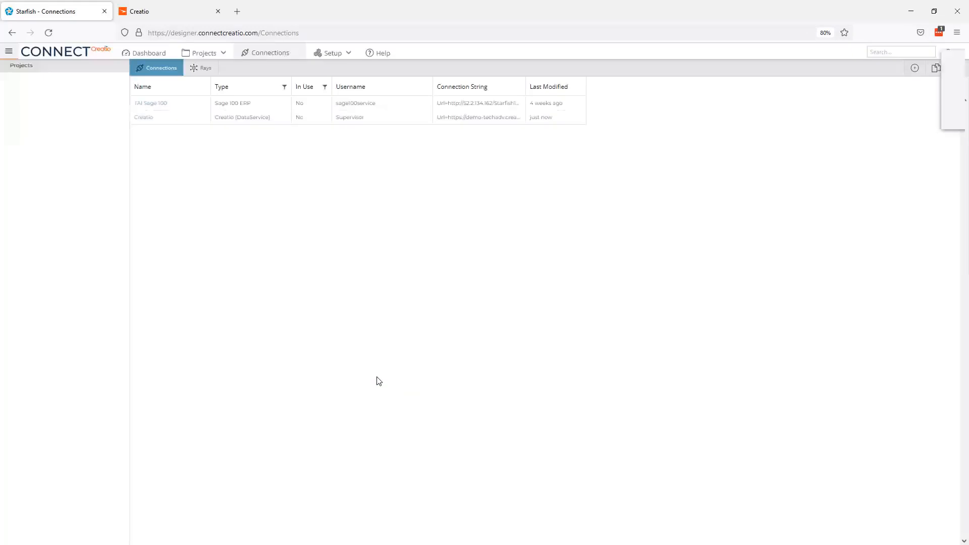
- Decline the browser's save-login prompt and start importing a prebuilt project
{"action": "left_click", "coordinate": [899, 120]}
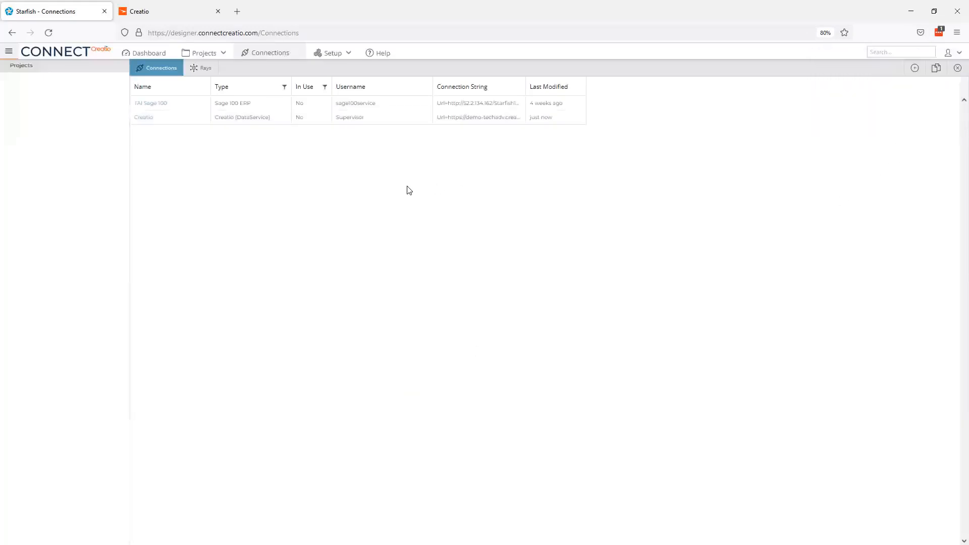
{"action": "left_click", "coordinate": [223, 54]}
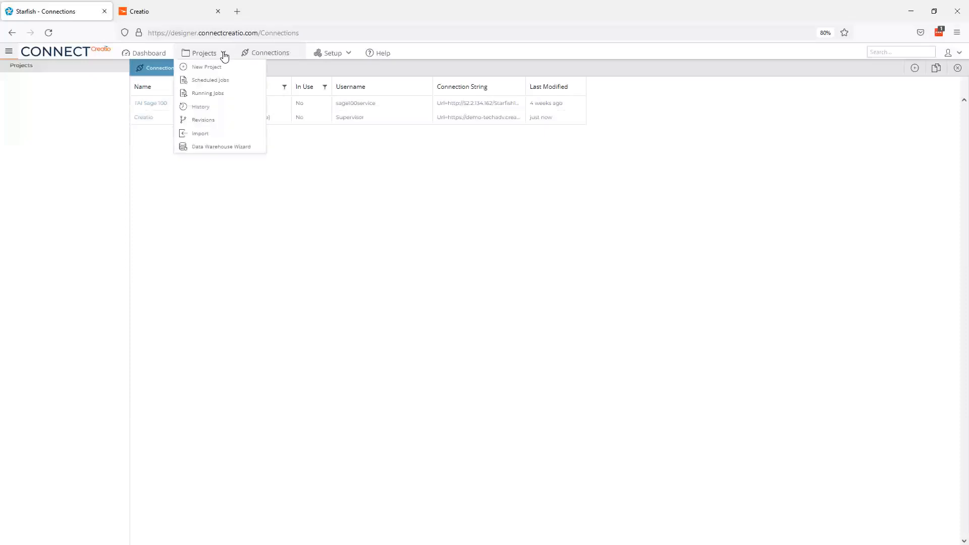
{"action": "left_click", "coordinate": [200, 135]}
{"action": "left_click", "coordinate": [528, 310]}
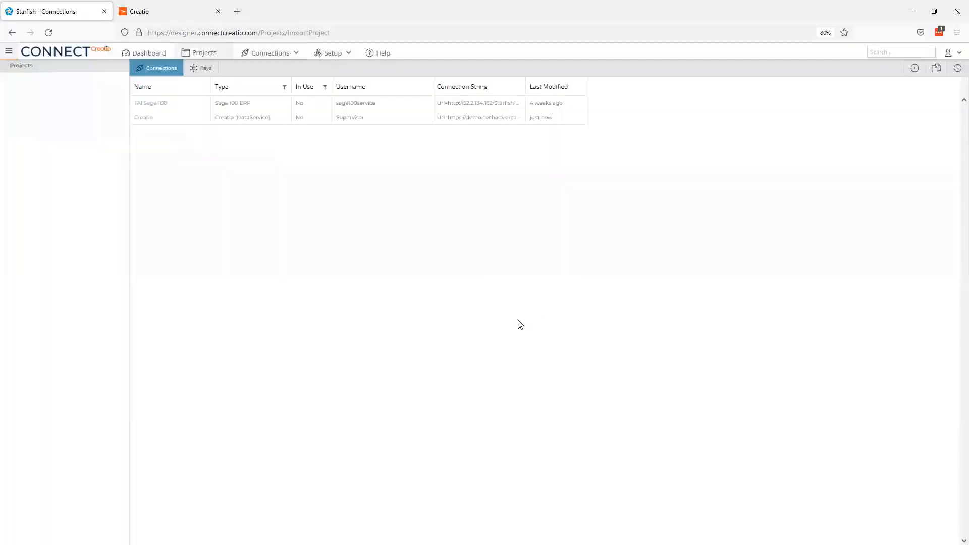
- Import the Sage 100 prebuilt map using Creatio and TAI Sage 100, Accounts and Contacts both ways
{"action": "left_click", "coordinate": [162, 148]}
{"action": "scroll", "coordinate": [188, 189], "scroll_direction": "down", "scroll_amount": 3}
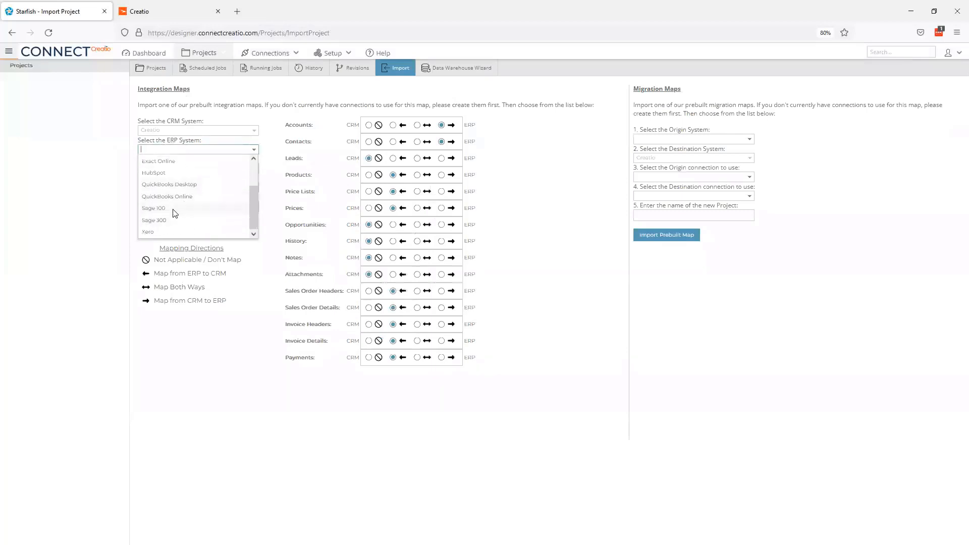
{"action": "left_click", "coordinate": [173, 208]}
{"action": "left_click", "coordinate": [186, 168]}
{"action": "left_click", "coordinate": [182, 181]}
{"action": "left_click", "coordinate": [183, 187]}
{"action": "left_click", "coordinate": [184, 199]}
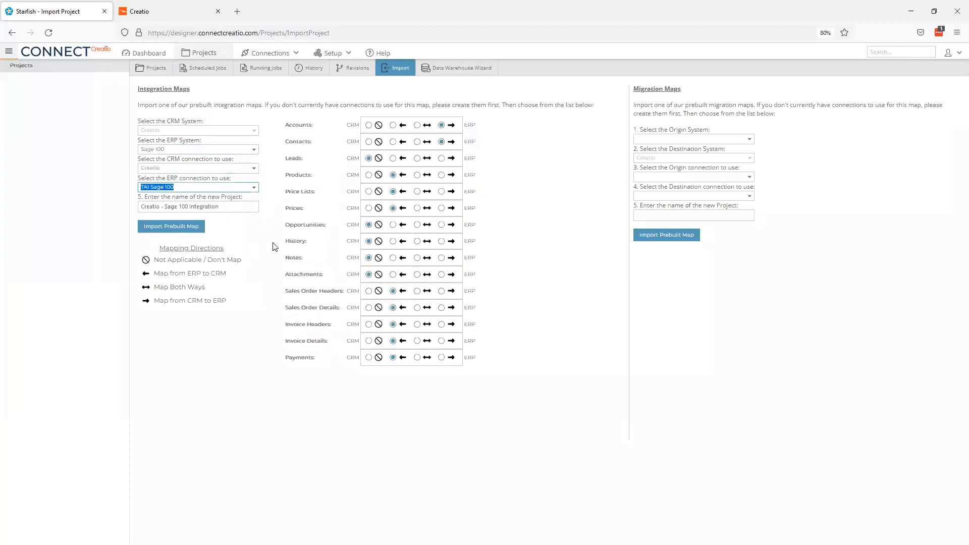
{"action": "left_click", "coordinate": [417, 126]}
{"action": "left_click", "coordinate": [417, 142]}
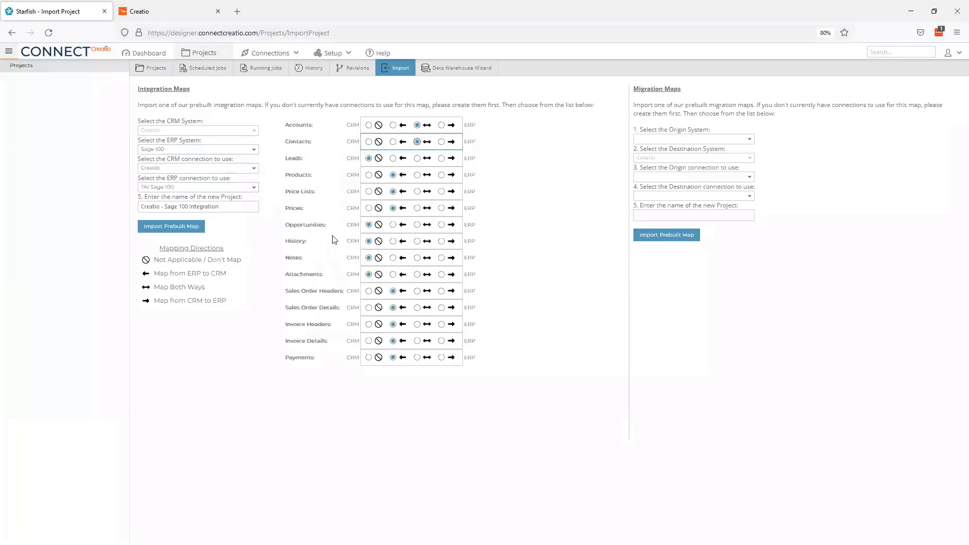
{"action": "left_click", "coordinate": [191, 228]}
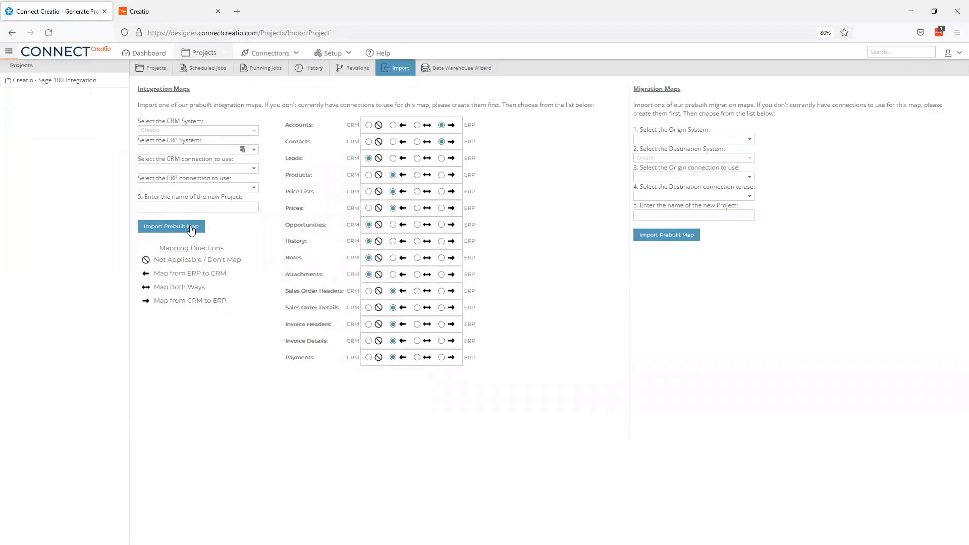
- Open the project's Accounts (ERP to CRM) job and view its TAI Sage 100 origin settings
{"action": "left_click", "coordinate": [95, 89]}
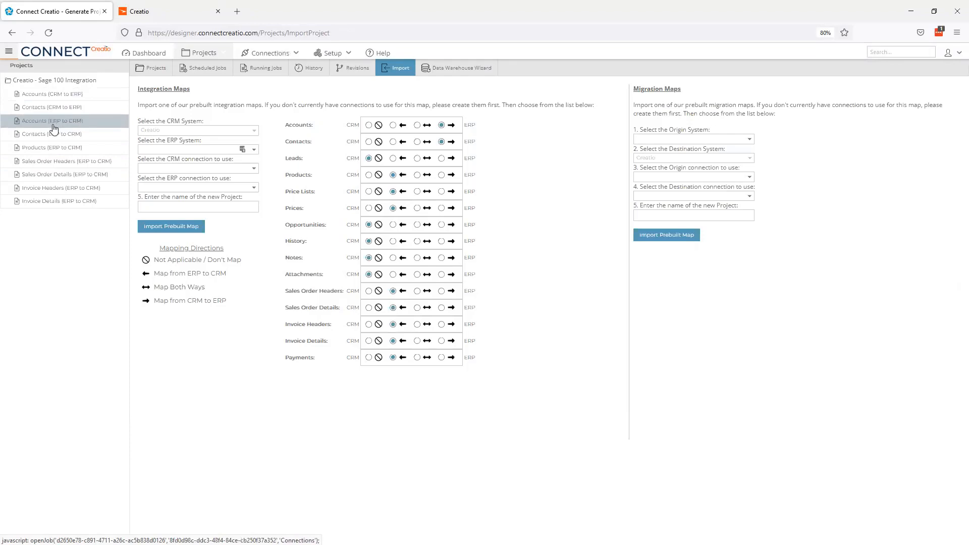
{"action": "left_click", "coordinate": [91, 125]}
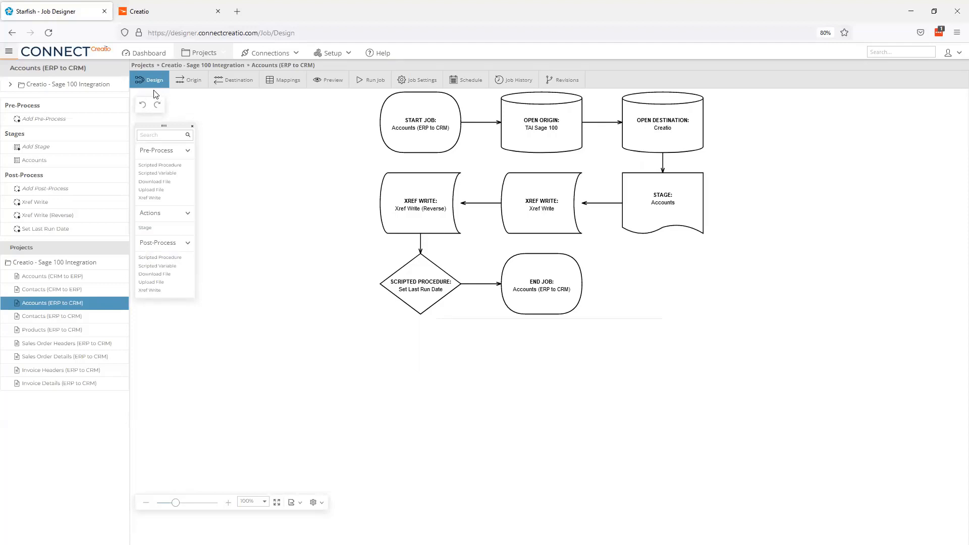
{"action": "left_click", "coordinate": [197, 86]}
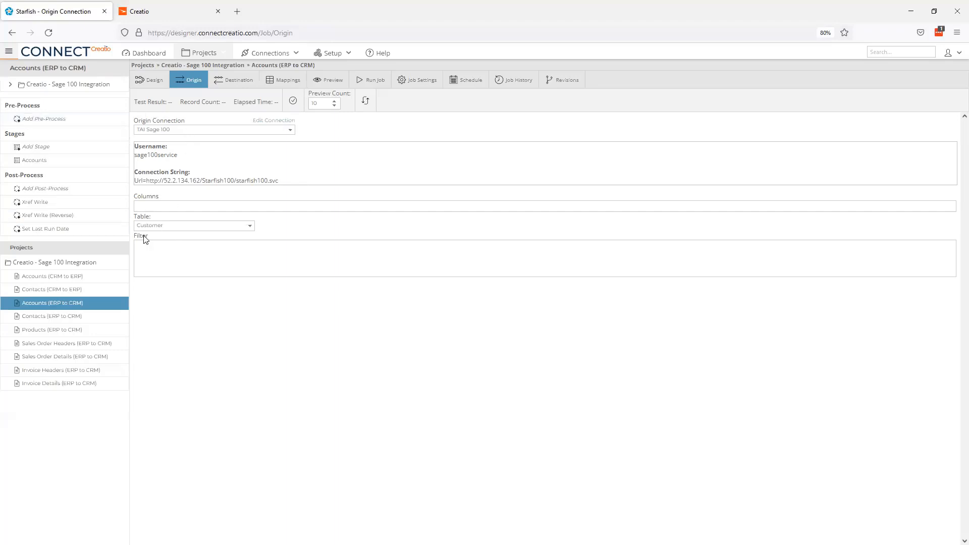
- Keep Customer as the origin table and preview its origin records
{"action": "left_click", "coordinate": [250, 228]}
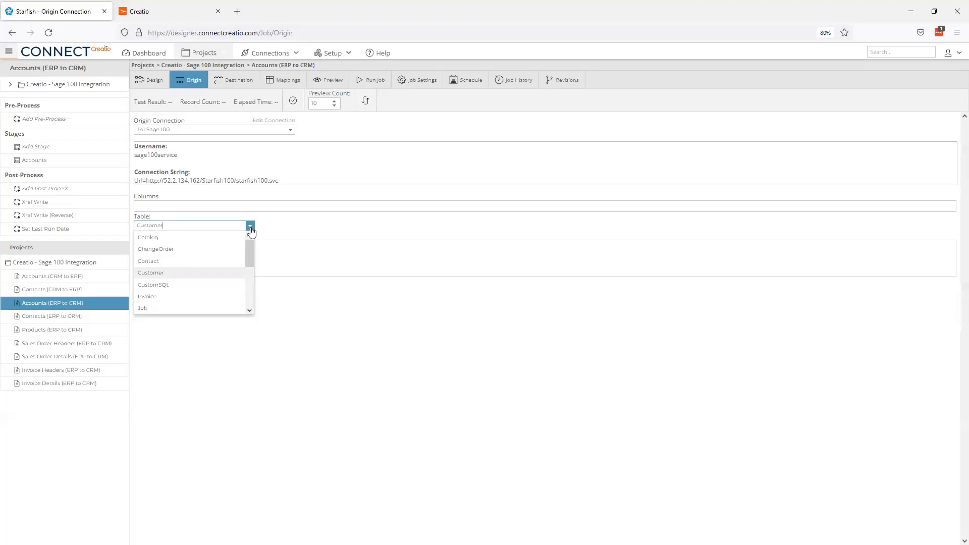
{"action": "left_click", "coordinate": [250, 228]}
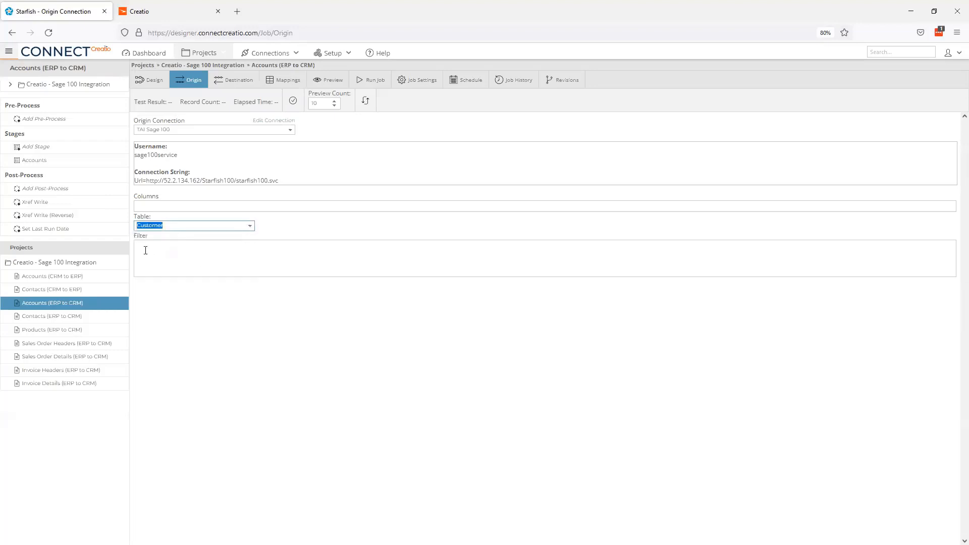
{"action": "left_click", "coordinate": [147, 250]}
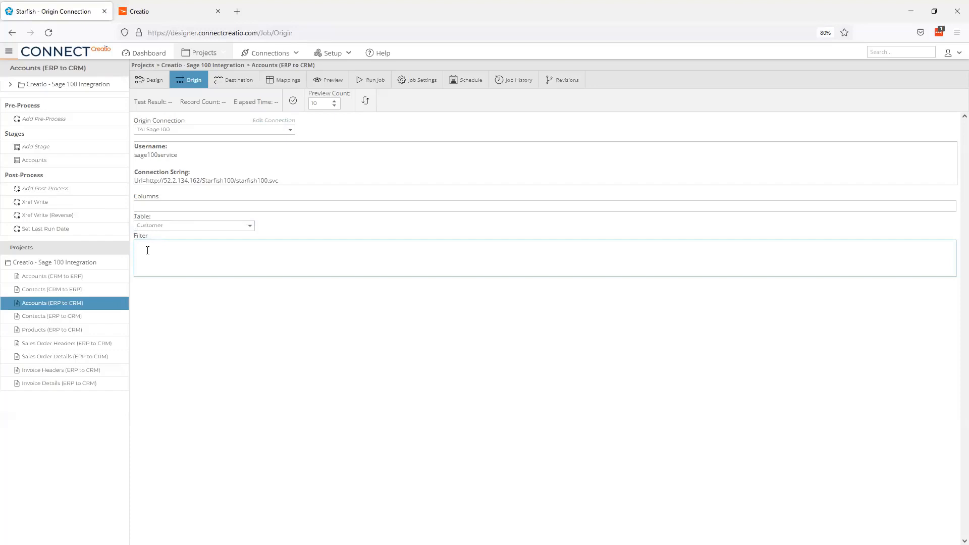
{"action": "left_click", "coordinate": [366, 102]}
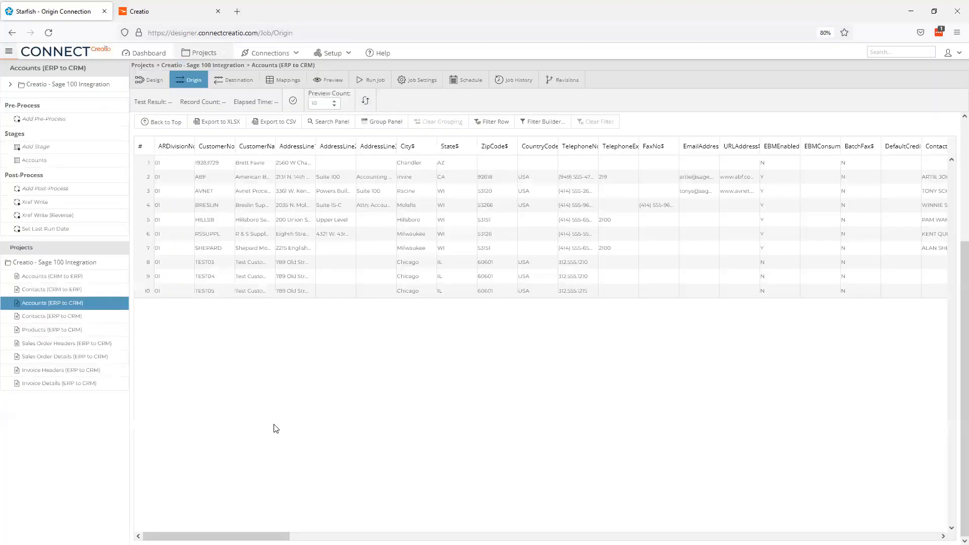
{"action": "left_click_drag", "start_coordinate": [217, 536], "coordinate": [439, 517]}
{"action": "left_click_drag", "start_coordinate": [648, 145], "coordinate": [677, 145]}
{"action": "scroll", "coordinate": [552, 446], "scroll_direction": "up", "scroll_amount": 2}
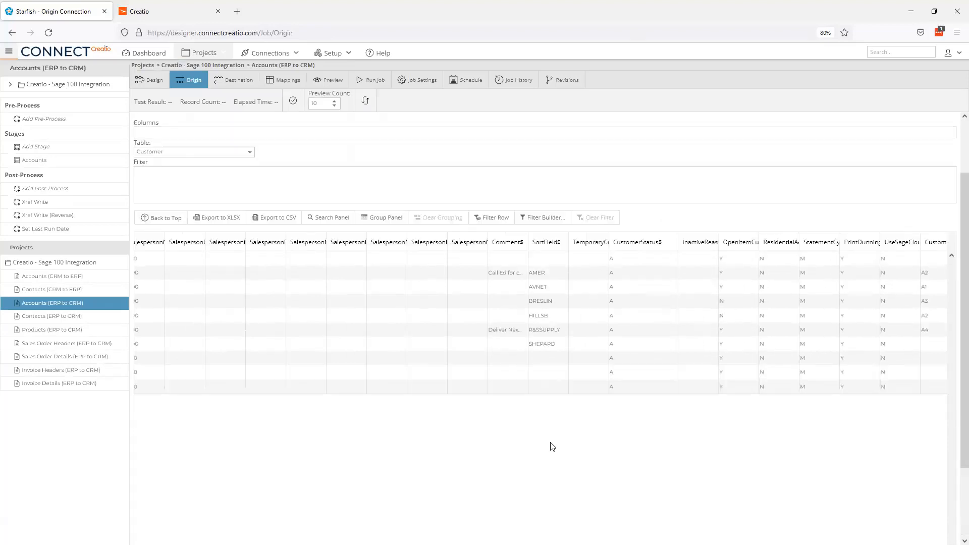
{"action": "scroll", "coordinate": [553, 447], "scroll_direction": "up", "scroll_amount": 1}
- Filter the origin with CustomerStatus$ = 'A', confirm 27 records, and go to Destination
{"action": "left_click", "coordinate": [366, 246]}
{"action": "type", "text": "CustomerStatus"}
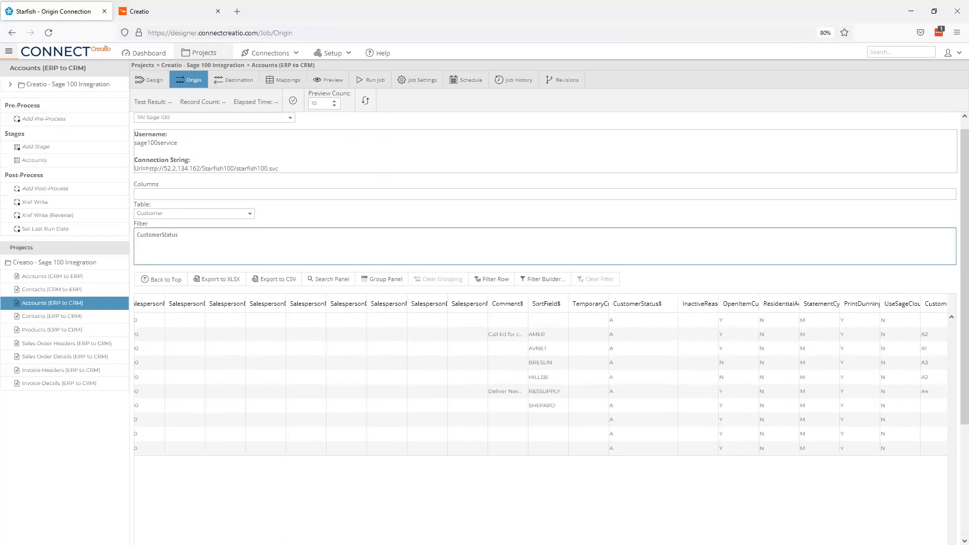
{"action": "type", "text": "$ = 'A"}
{"action": "left_click", "coordinate": [293, 101]}
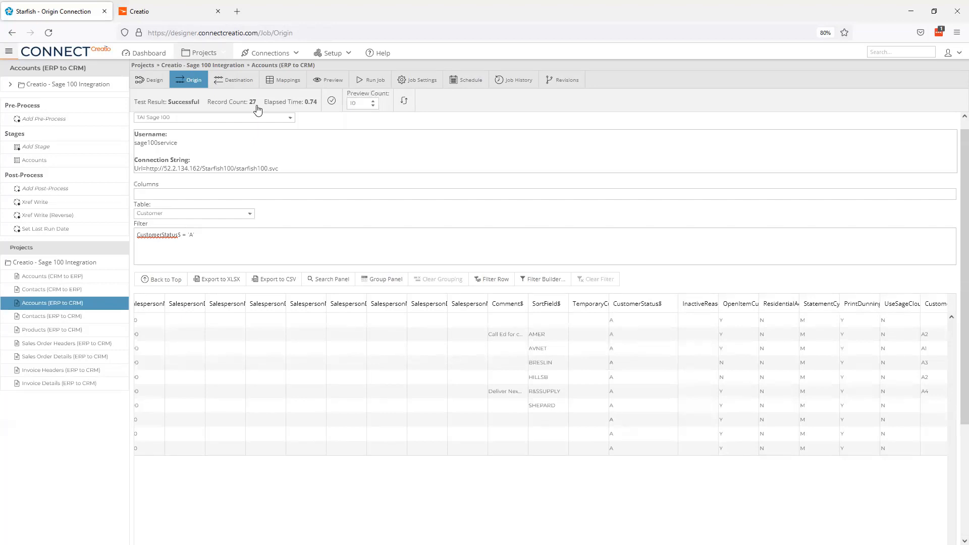
{"action": "left_click", "coordinate": [243, 81]}
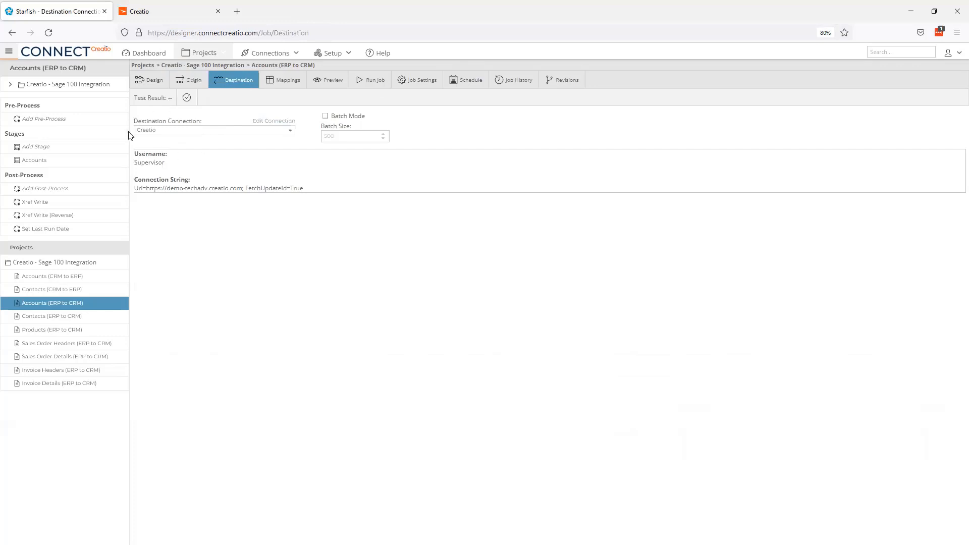
- Test the Creatio destination connection, then edit the Accounts stage from the Mappings tab
{"action": "left_click", "coordinate": [190, 103]}
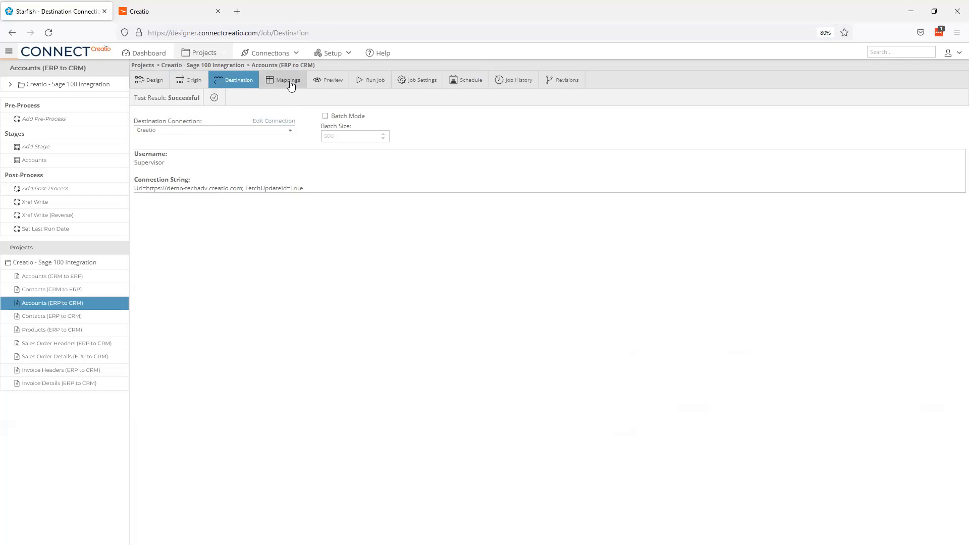
{"action": "left_click", "coordinate": [290, 84]}
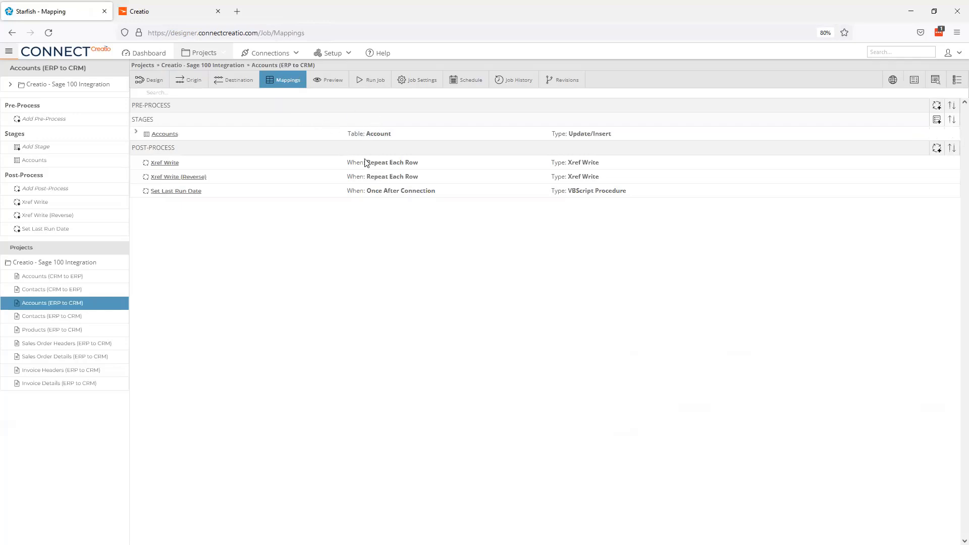
{"action": "mouse_move", "coordinate": [386, 135]}
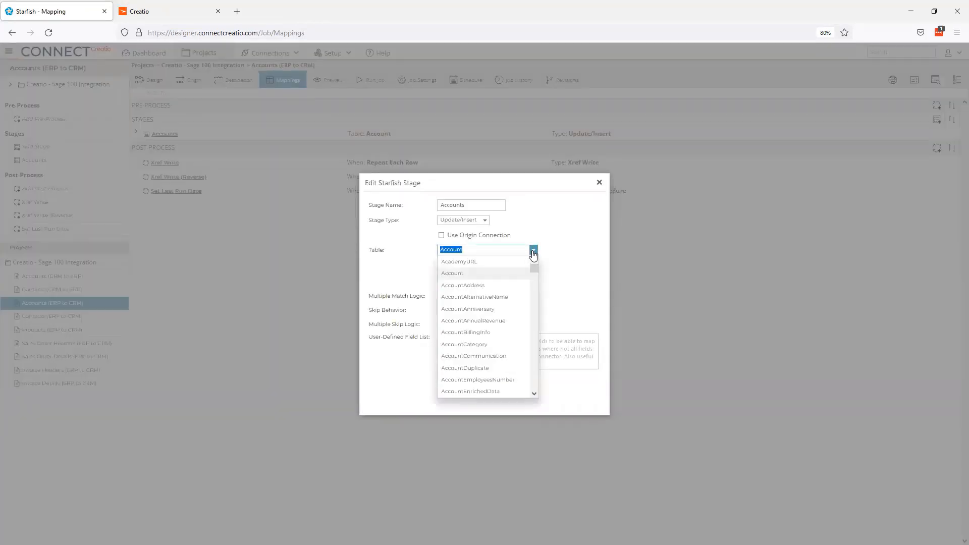
- Leave the Accounts stage on the Account table with Update/Insert stage type
{"action": "left_click", "coordinate": [532, 251]}
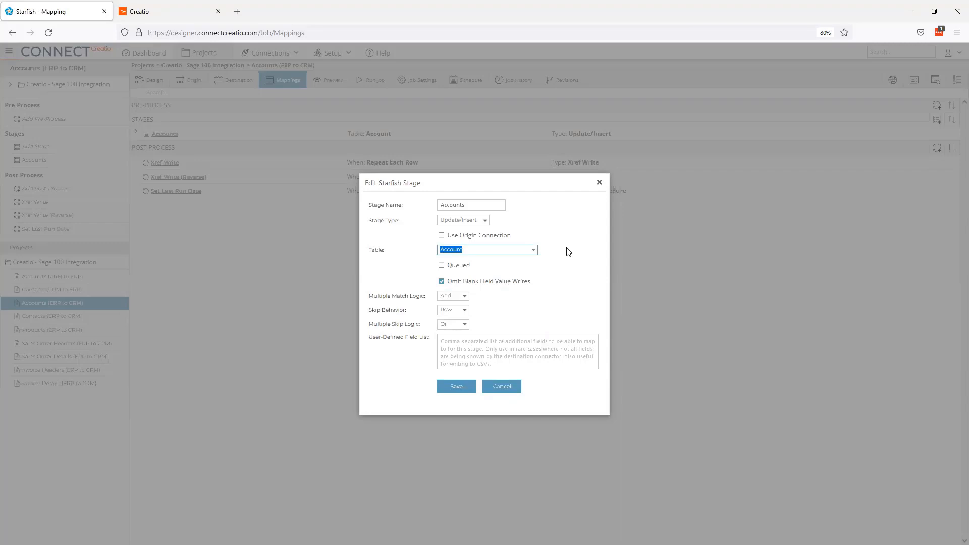
{"action": "left_click", "coordinate": [484, 221]}
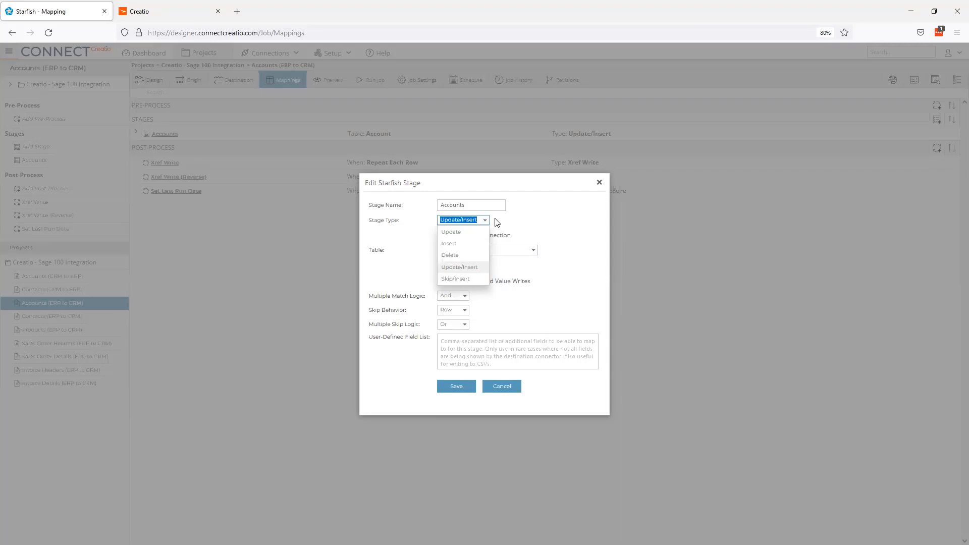
{"action": "left_click", "coordinate": [486, 221]}
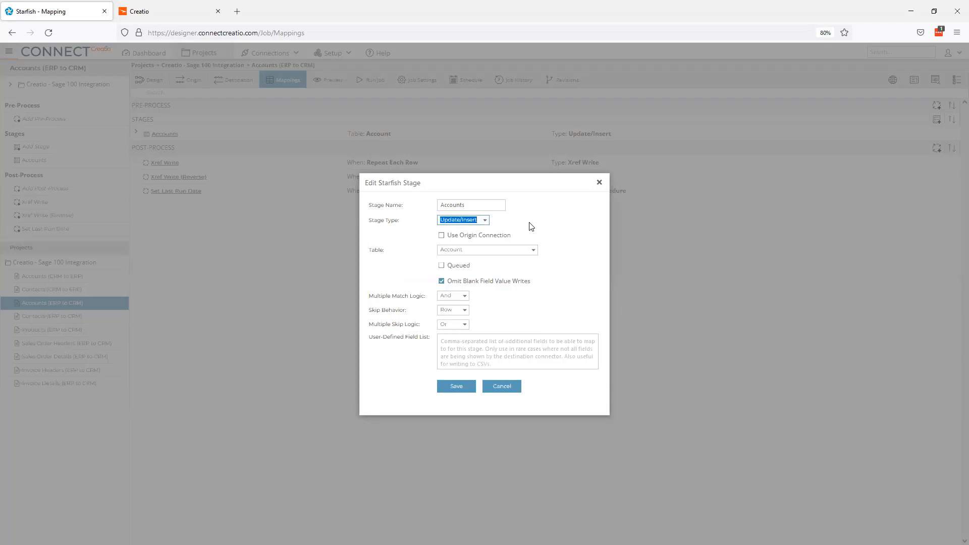
- Close the stage settings, expand the Accounts mapping grid, and scroll down to the Usr fields
{"action": "left_click", "coordinate": [507, 391]}
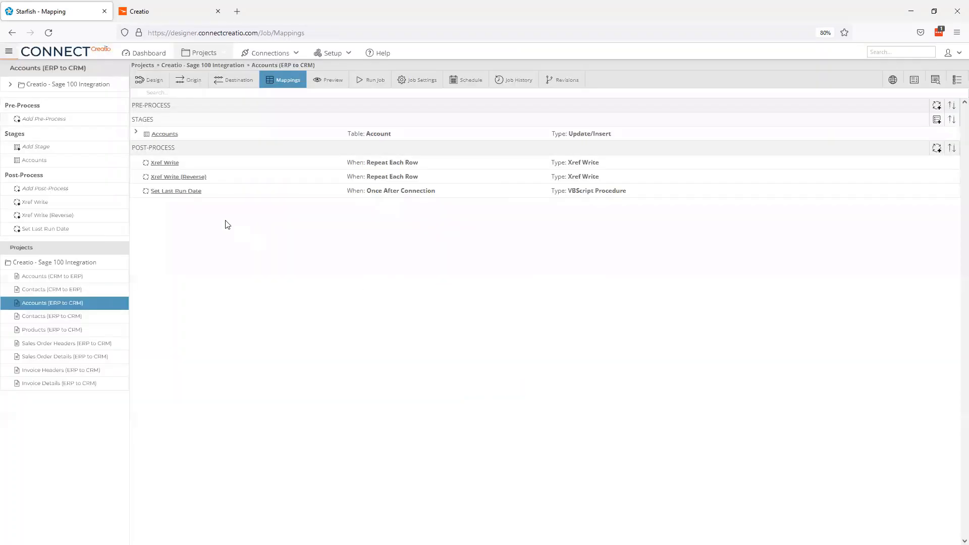
{"action": "left_click", "coordinate": [136, 134]}
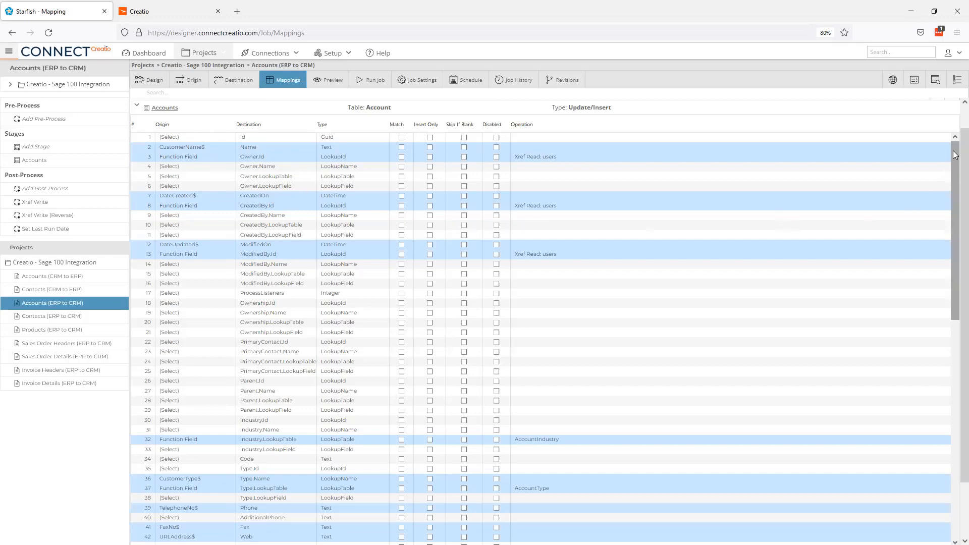
{"action": "left_click_drag", "start_coordinate": [955, 156], "coordinate": [955, 370]}
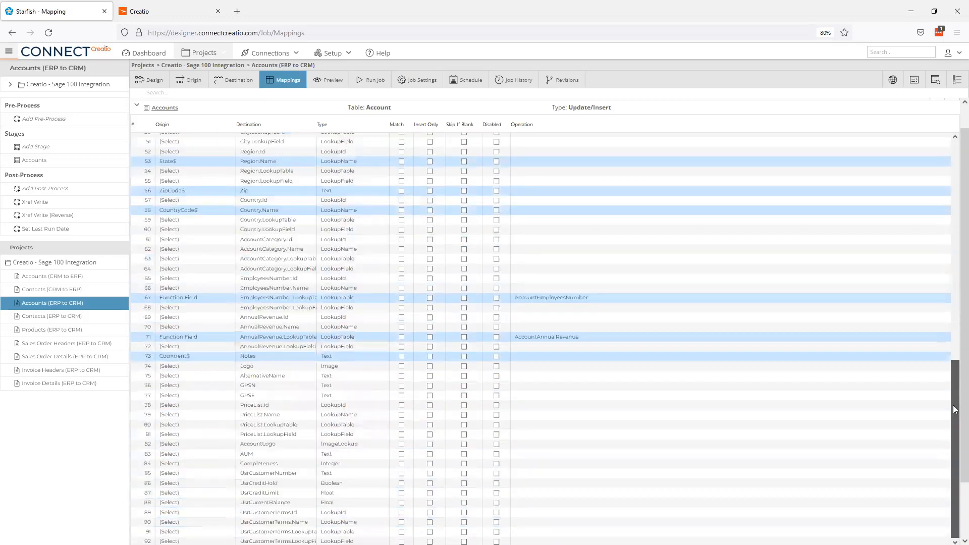
{"action": "scroll", "coordinate": [953, 337], "scroll_direction": "down", "scroll_amount": 3}
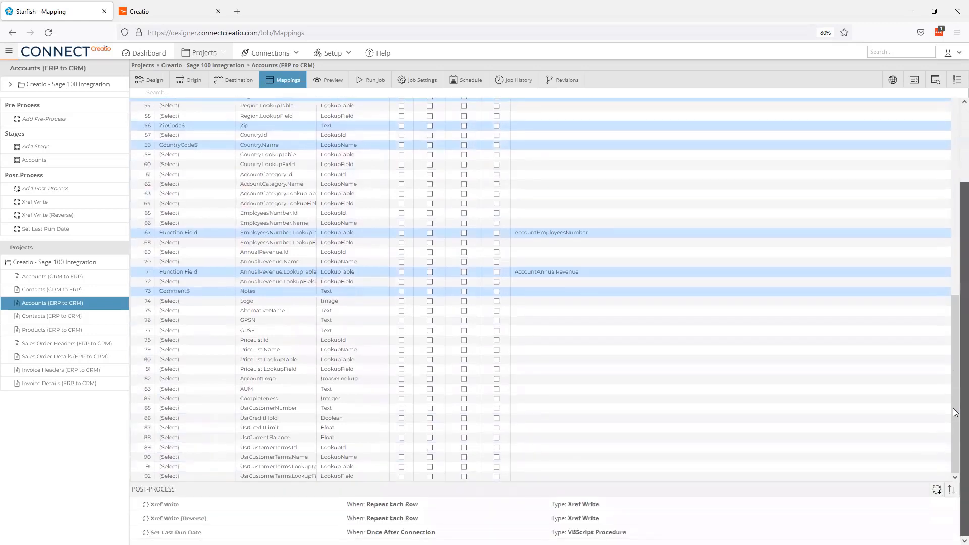
- Set CustomerNo$ as the origin for row 85 UsrCustomerNumber and mark it as Match
{"action": "left_click", "coordinate": [223, 410]}
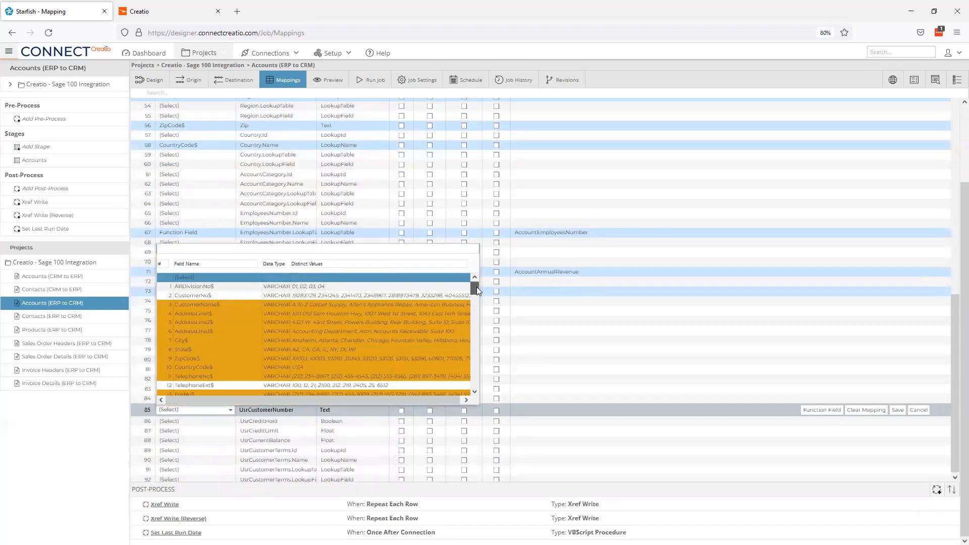
{"action": "mouse_move", "coordinate": [476, 287]}
{"action": "left_mouse_down"}
{"action": "mouse_move", "coordinate": [475, 310]}
{"action": "mouse_move", "coordinate": [476, 272]}
{"action": "left_mouse_up"}
{"action": "left_click", "coordinate": [203, 297]}
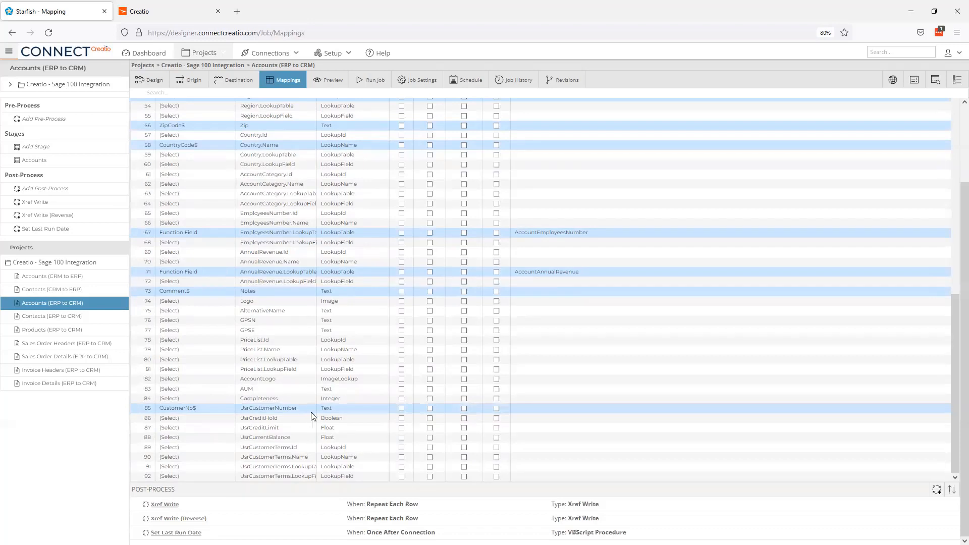
{"action": "left_click", "coordinate": [402, 409]}
{"action": "scroll", "coordinate": [955, 333], "scroll_direction": "up", "scroll_amount": 3}
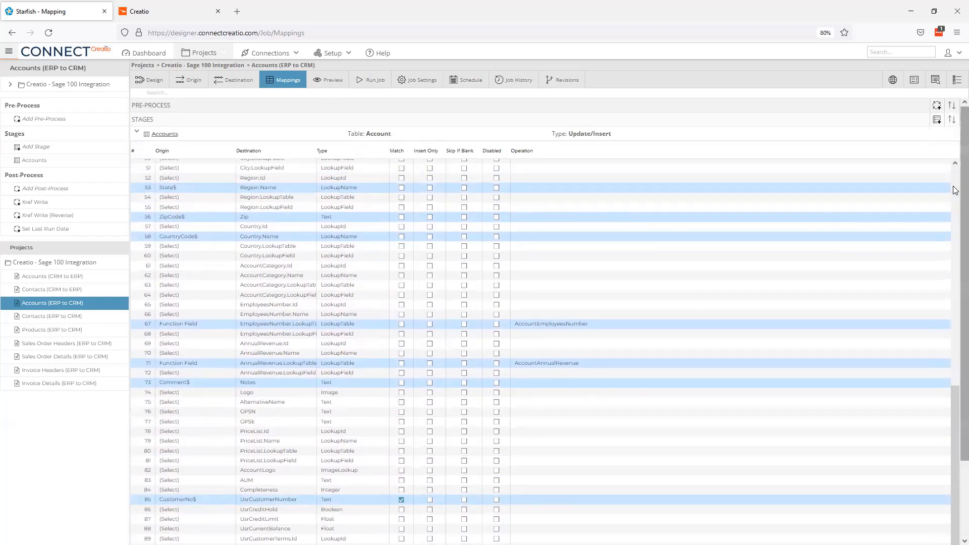
{"action": "scroll", "coordinate": [954, 189], "scroll_direction": "down", "scroll_amount": 3}
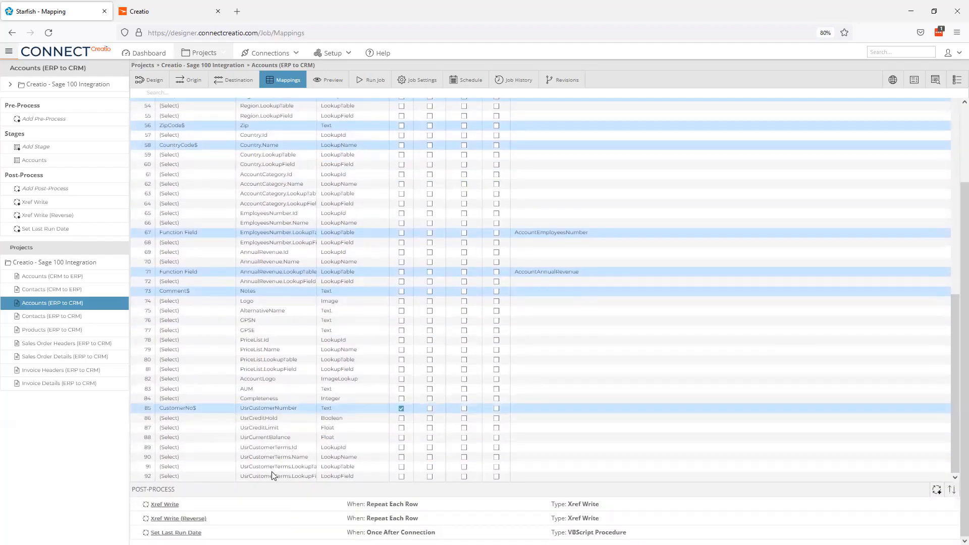
- Search and assign CreditLimit, CurrentBalance and TermsCode$ as origins for rows 87, 88 and 90
{"action": "left_click", "coordinate": [190, 427]}
{"action": "type", "text": "limit"}
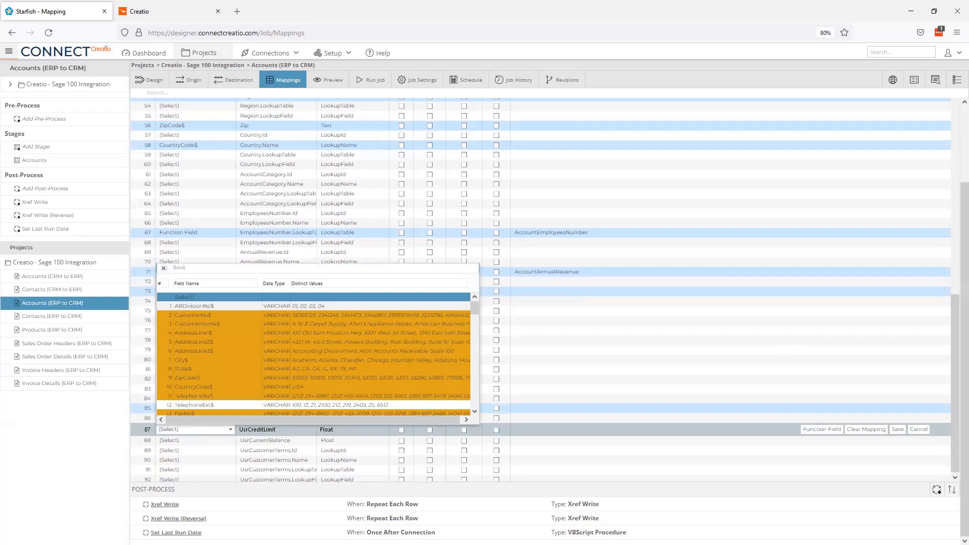
{"action": "left_click", "coordinate": [205, 298]}
{"action": "left_click", "coordinate": [198, 442]}
{"action": "type", "text": "bala"}
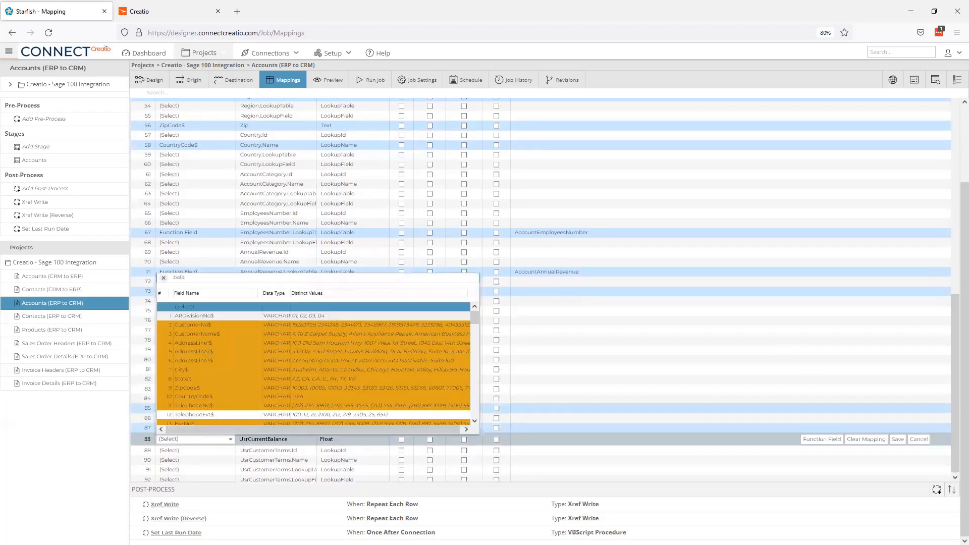
{"action": "left_click", "coordinate": [212, 325]}
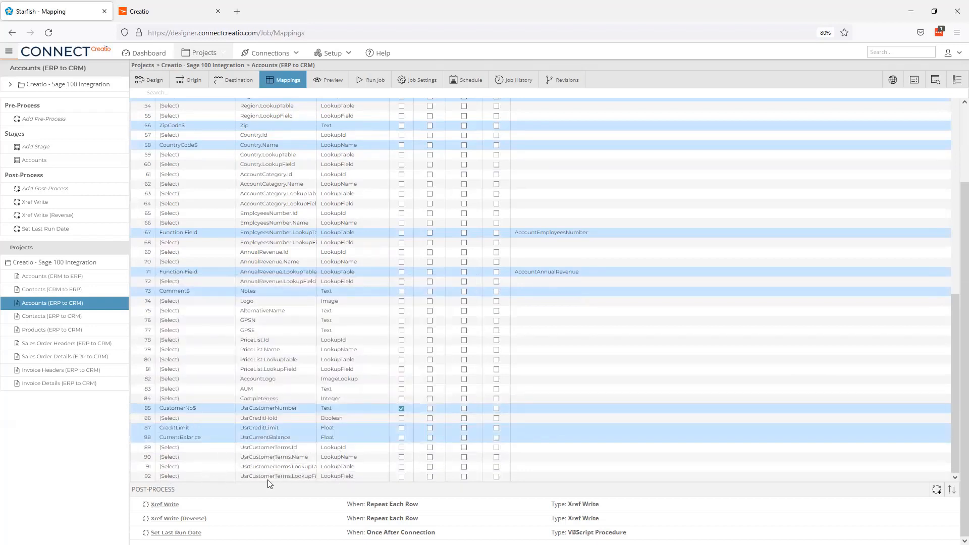
{"action": "left_click", "coordinate": [213, 460]}
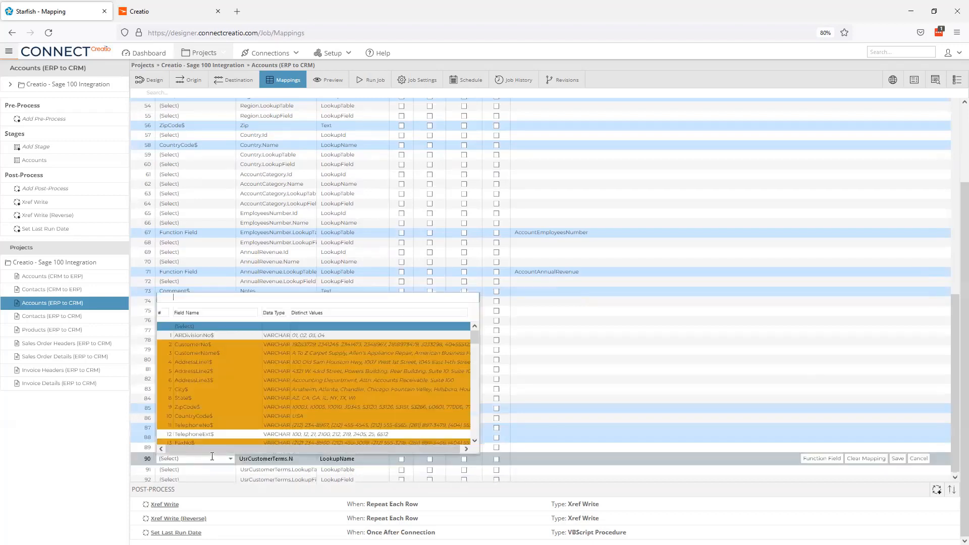
{"action": "type", "text": "terms"}
{"action": "left_click", "coordinate": [211, 329]}
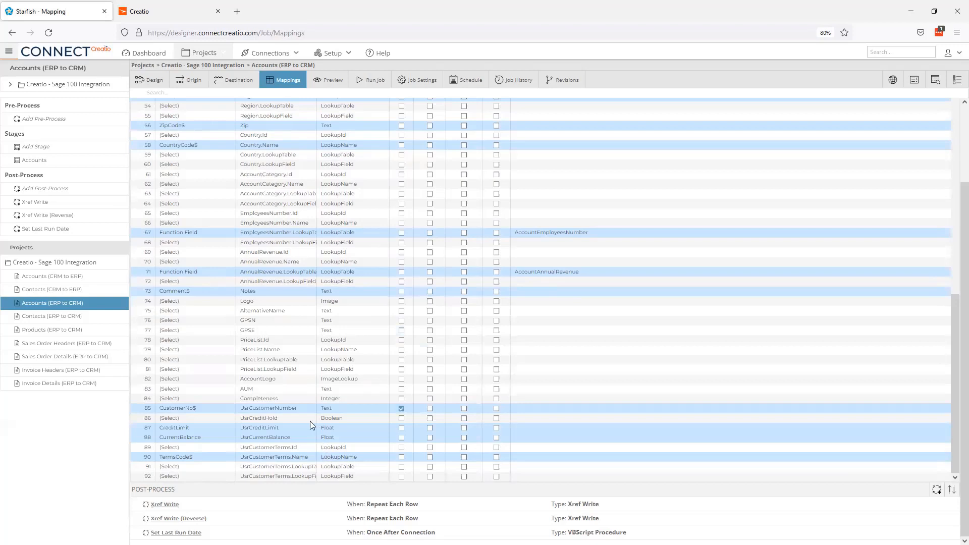
- Search the origin fields for 'credi' on the UsrCreditHold row, then choose Function Field instead
{"action": "left_click", "coordinate": [209, 419]}
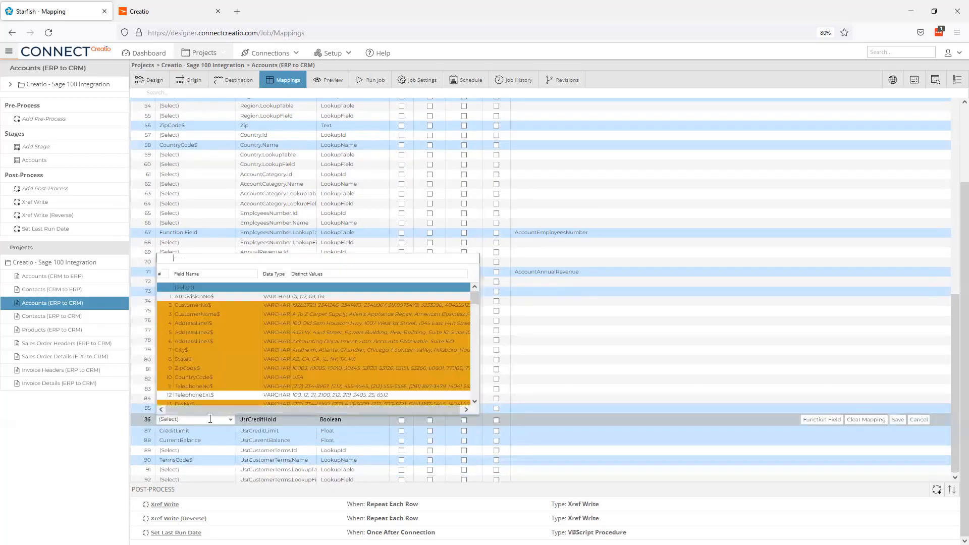
{"action": "type", "text": "credi"}
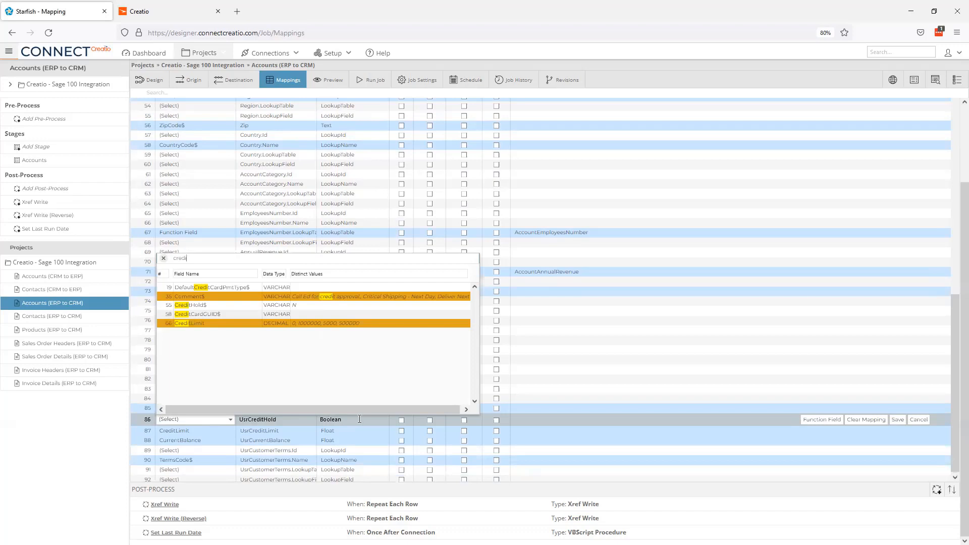
{"action": "left_click", "coordinate": [810, 421]}
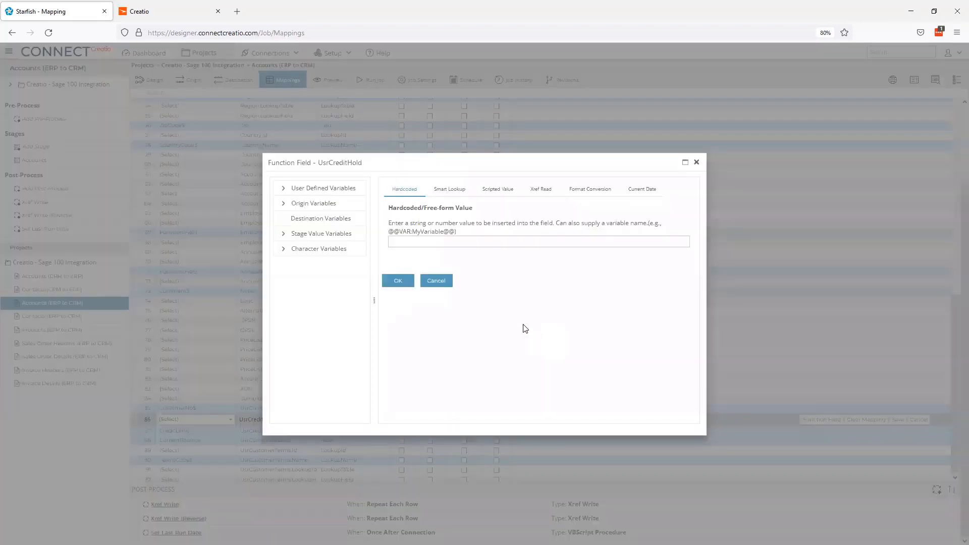
- Switch UsrCreditHold to a C# scripted value and clear the placeholder template code
{"action": "left_click", "coordinate": [499, 191]}
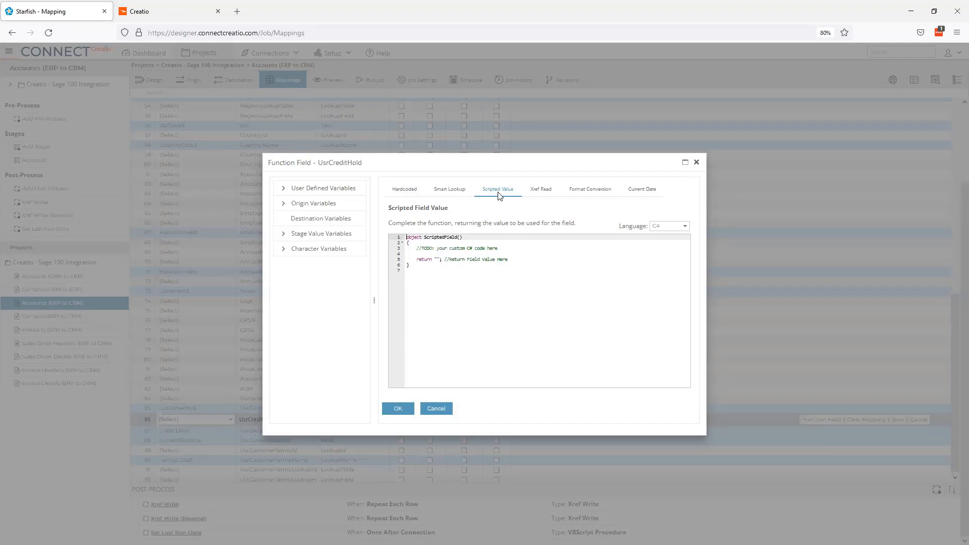
{"action": "left_click", "coordinate": [686, 227]}
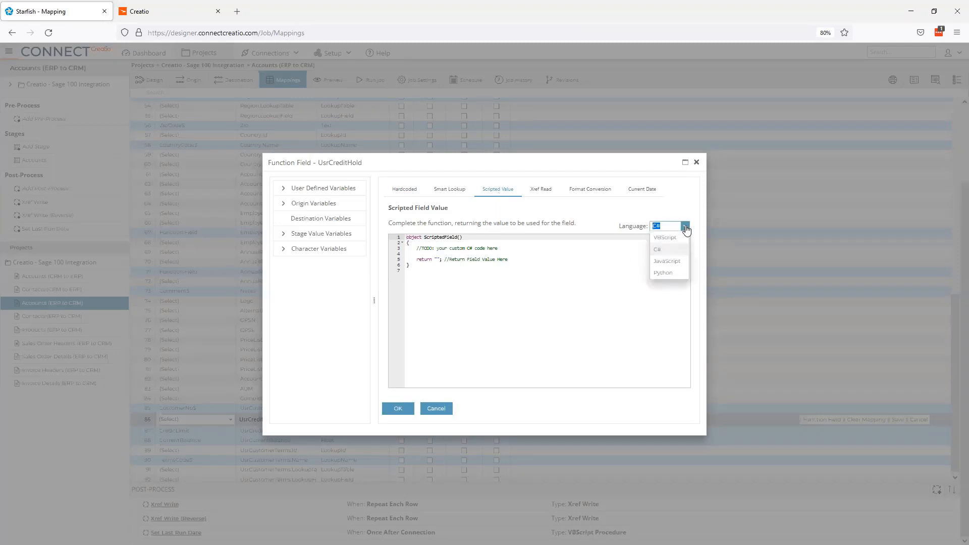
{"action": "left_click", "coordinate": [685, 227]}
{"action": "left_click_drag", "start_coordinate": [508, 259], "coordinate": [416, 249]}
{"action": "key", "text": "BackSpace"}
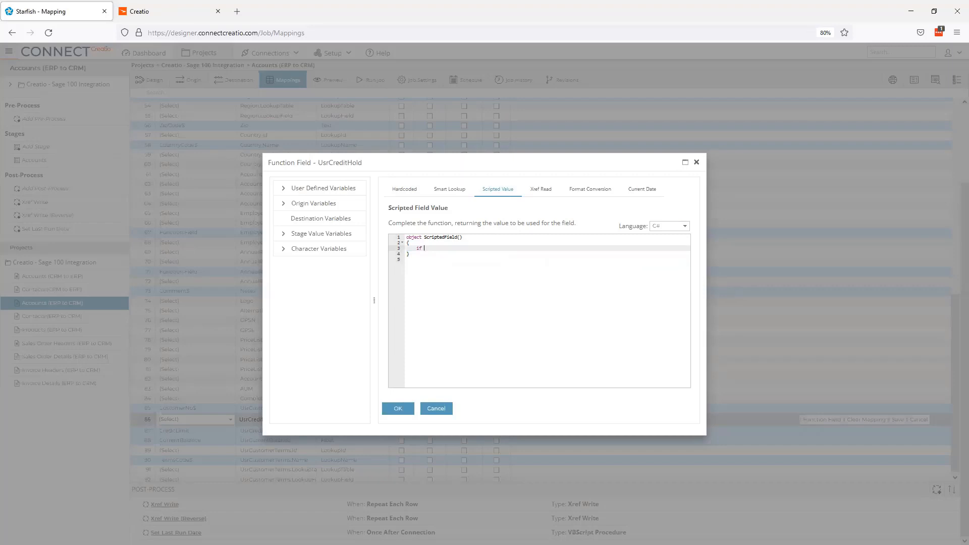
- Write the condition if (CREDITHOLD$.ToString() == "Y") with a block returning "1"
{"action": "type", "text": "if("}
{"action": "left_click", "coordinate": [309, 205]}
{"action": "scroll", "coordinate": [317, 349], "scroll_direction": "down", "scroll_amount": 3}
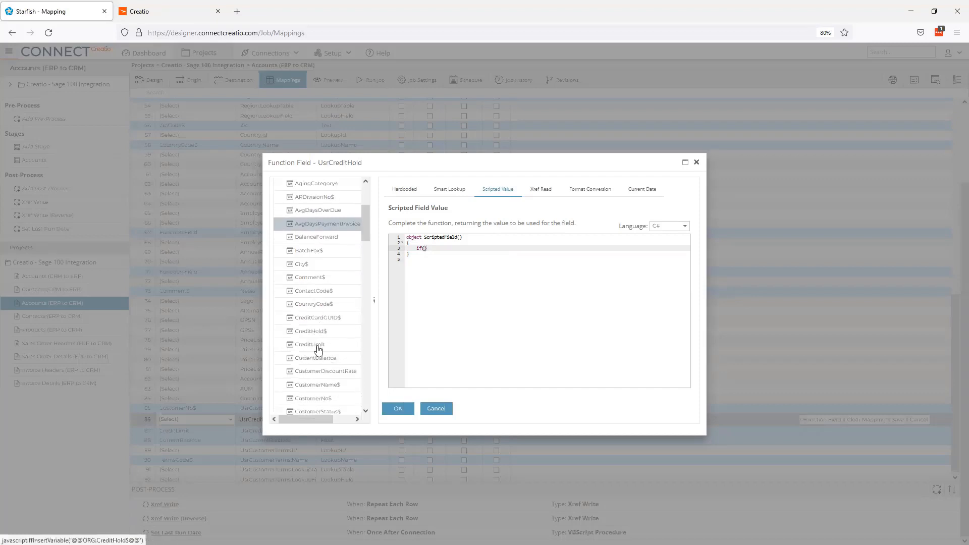
{"action": "scroll", "coordinate": [318, 350], "scroll_direction": "down", "scroll_amount": 1}
{"action": "left_click", "coordinate": [318, 309]}
{"action": "type", "text": ".ToString() == \"Y"}
{"action": "key", "text": "End"}
{"action": "key", "text": "Return"}
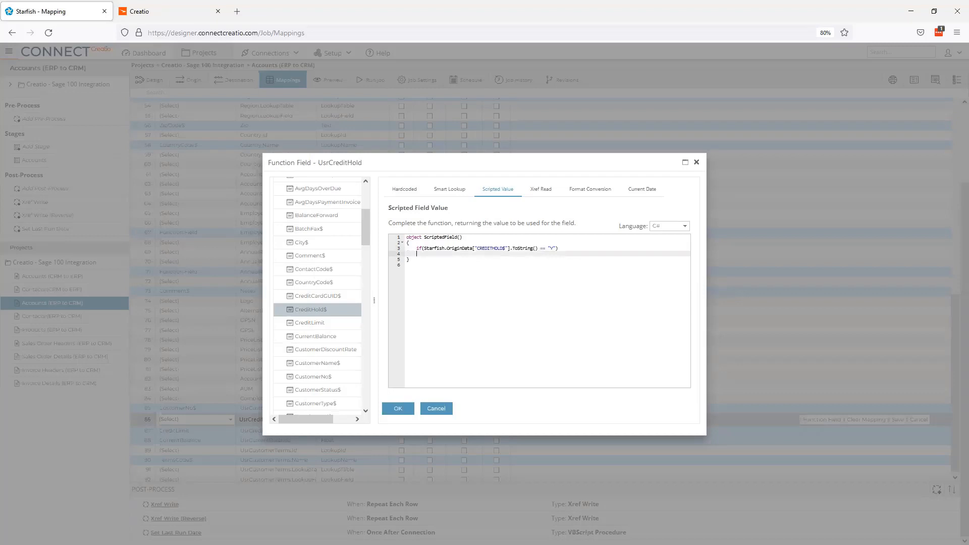
{"action": "type", "text": "{"}
{"action": "key", "text": "Return"}
{"action": "type", "text": "retu"}
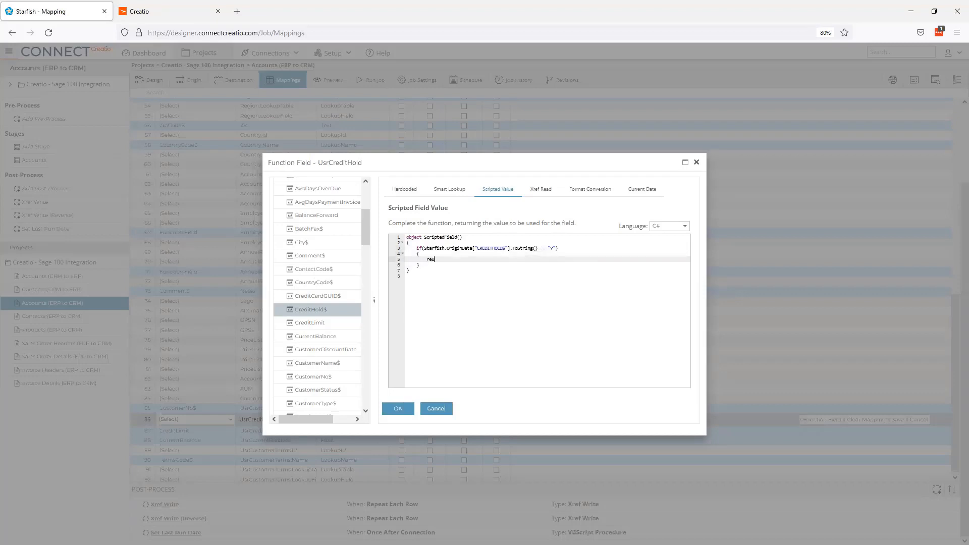
{"action": "type", "text": "rn \"1\";"}
- Add an else branch returning "0" and confirm the UsrCreditHold script
{"action": "key", "text": "Down"}
{"action": "key", "text": "Return"}
{"action": "type", "text": "else"}
{"action": "key", "text": "Return"}
{"action": "type", "text": "{"}
{"action": "key", "text": "Return"}
{"action": "type", "text": "return \"0"}
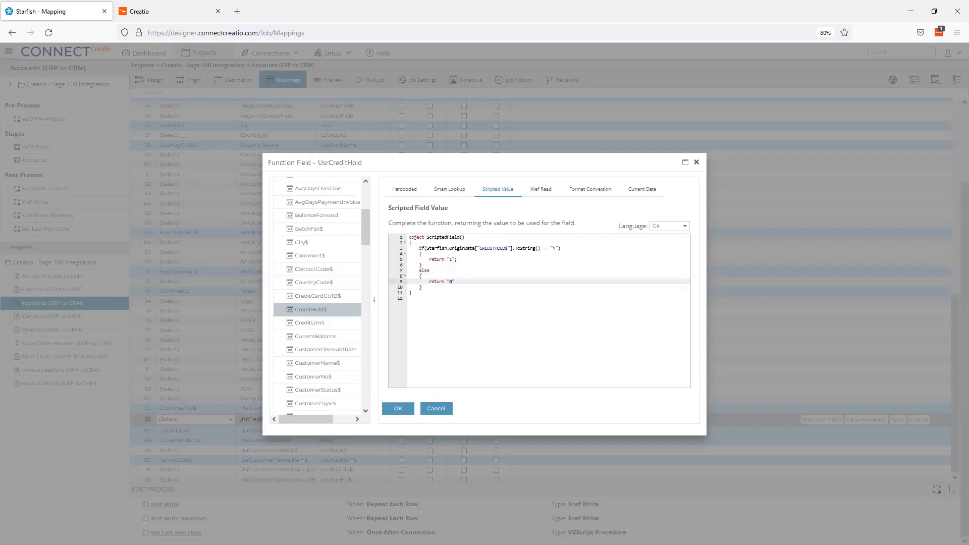
{"action": "left_click", "coordinate": [398, 409]}
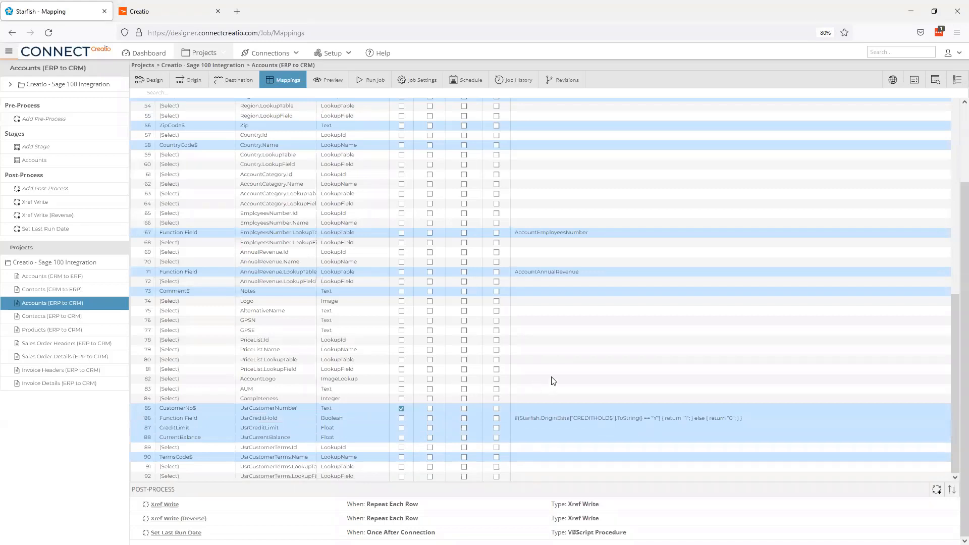
{"action": "scroll", "coordinate": [552, 368], "scroll_direction": "up", "scroll_amount": 6}
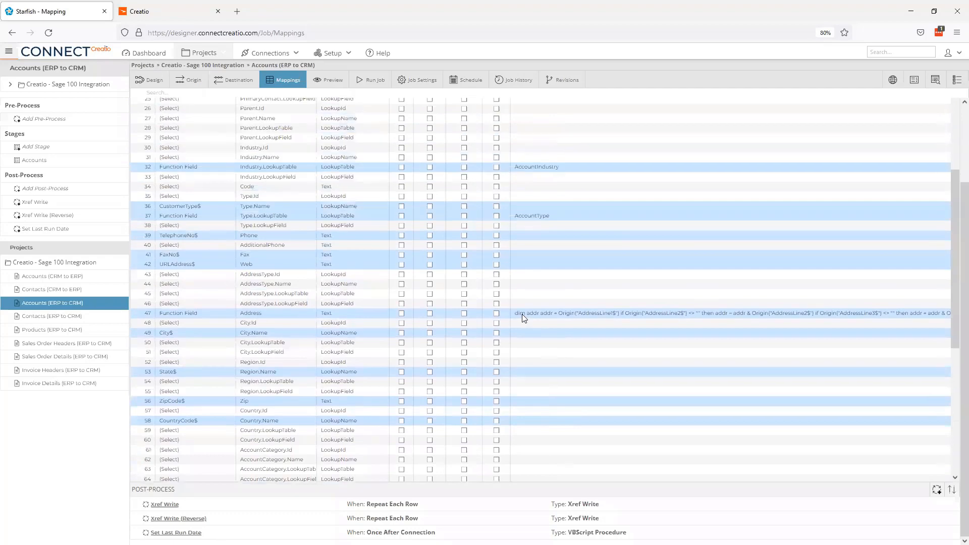
{"action": "left_click", "coordinate": [644, 315]}
{"action": "left_click", "coordinate": [821, 315]}
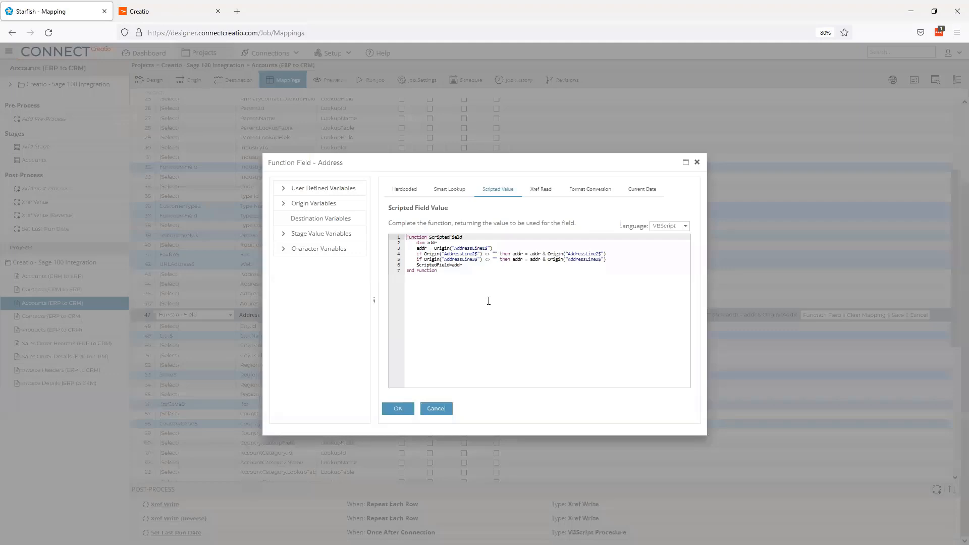
{"action": "left_click_drag", "start_coordinate": [454, 248], "coordinate": [487, 261]}
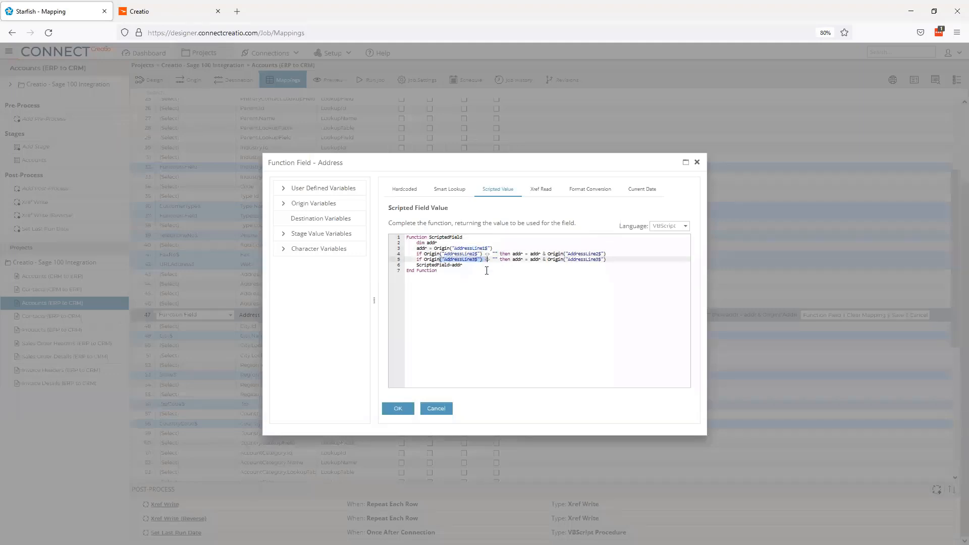
{"action": "left_click", "coordinate": [473, 265]}
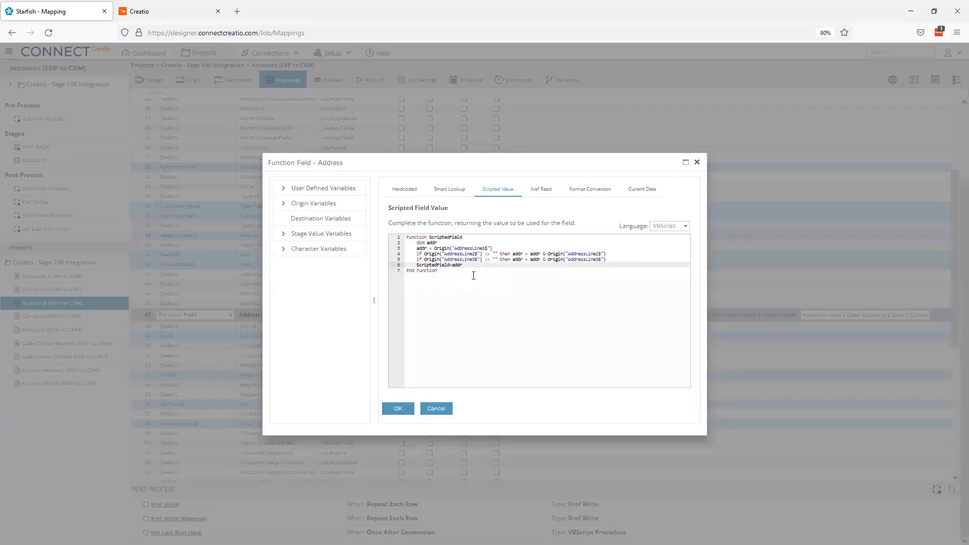
{"action": "left_click", "coordinate": [437, 410]}
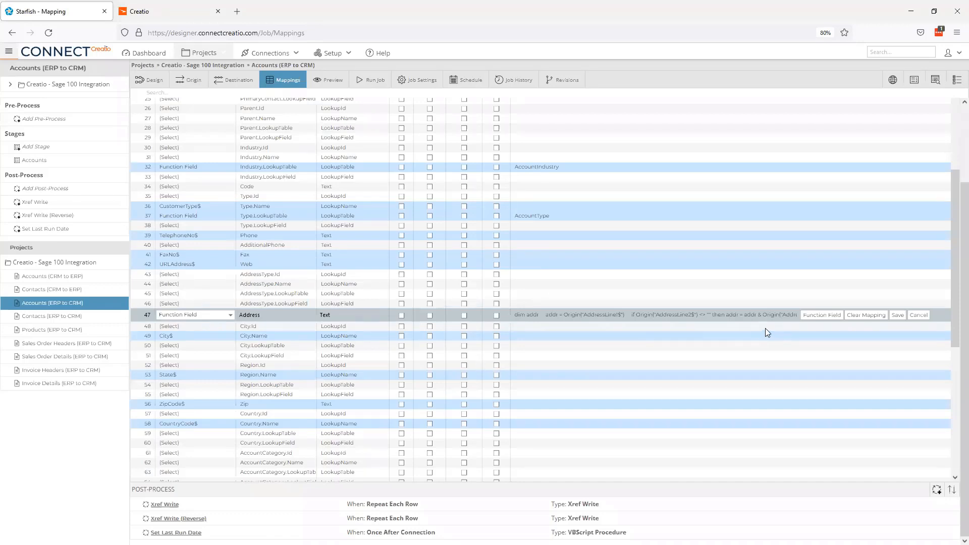
{"action": "scroll", "coordinate": [765, 328], "scroll_direction": "up", "scroll_amount": 4}
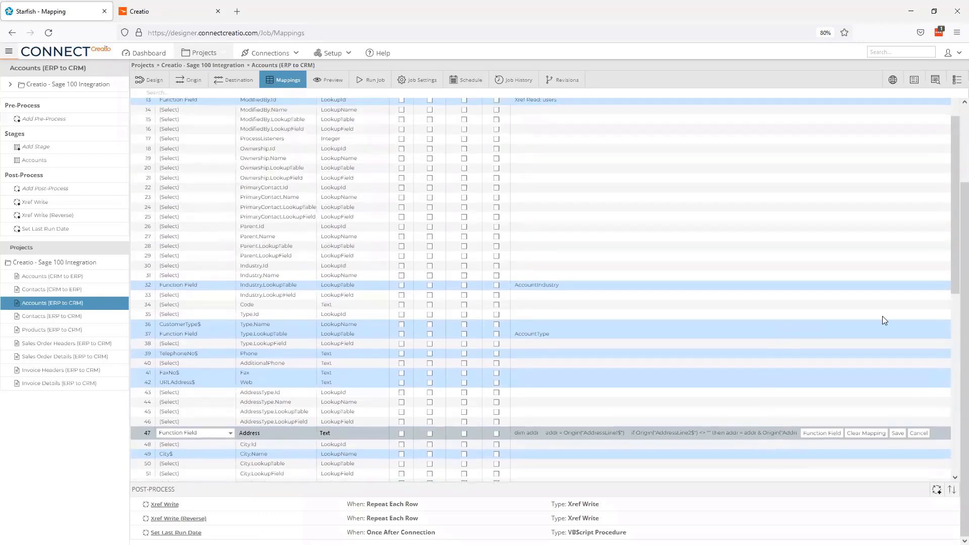
- Scroll the Accounts mapping grid back to the top
{"action": "scroll", "coordinate": [954, 298], "scroll_direction": "up", "scroll_amount": 5}
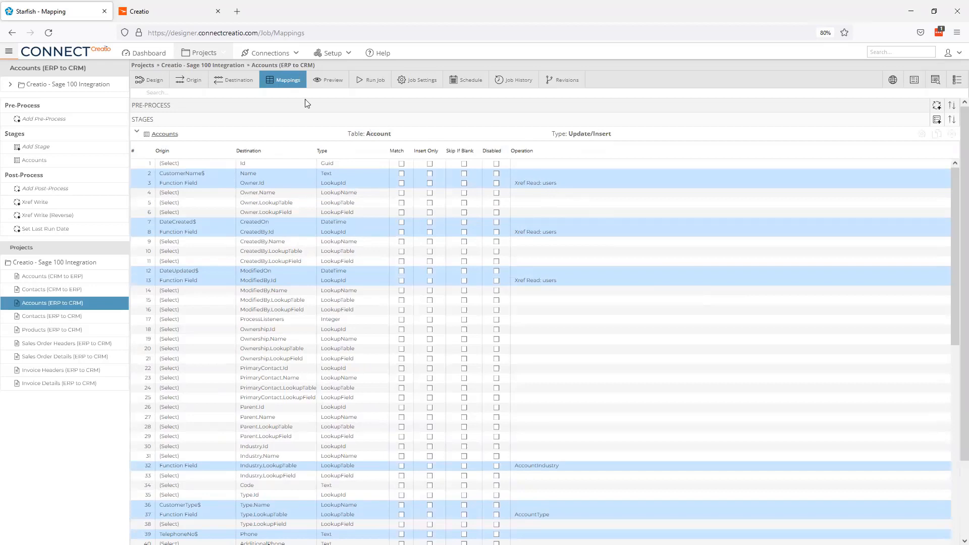
- Import a new Xref list named 'users' from the 16 Old ID/New ID pairs copied from Notepad++
{"action": "left_click", "coordinate": [176, 70]}
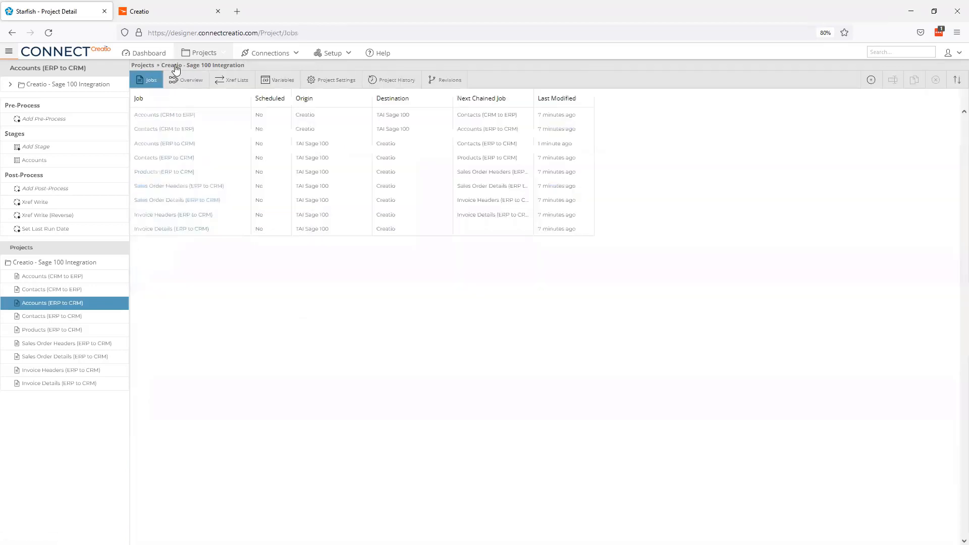
{"action": "left_click", "coordinate": [232, 80]}
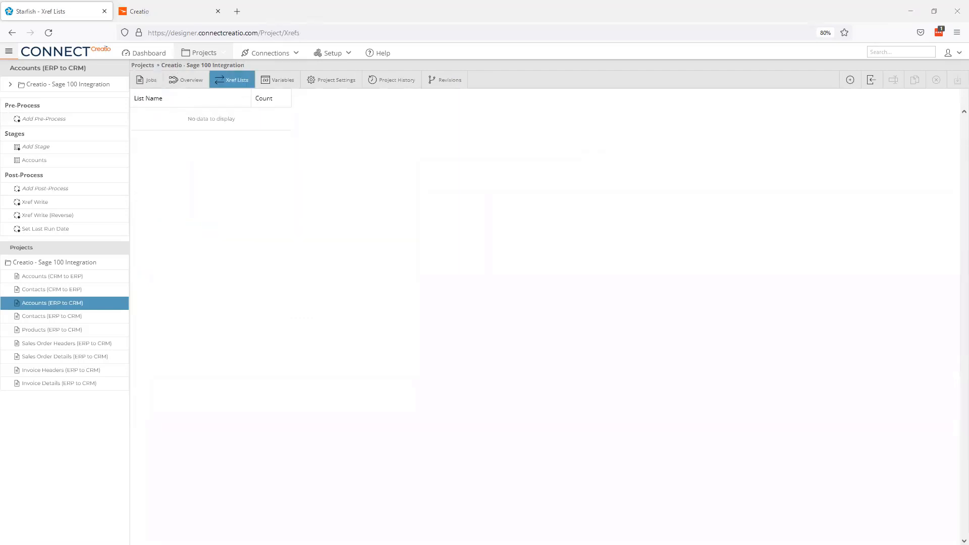
{"action": "key", "text": "alt+Tab"}
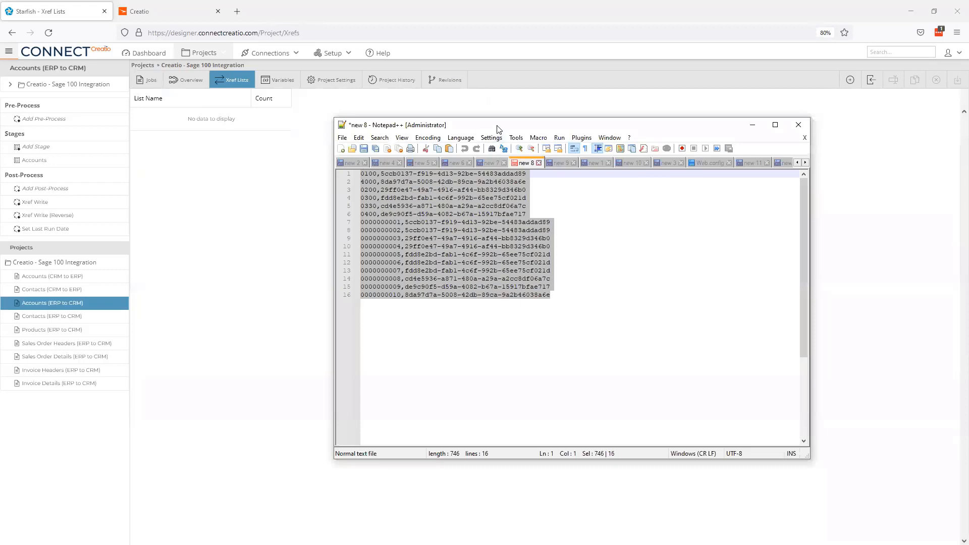
{"action": "key", "text": "alt+Tab"}
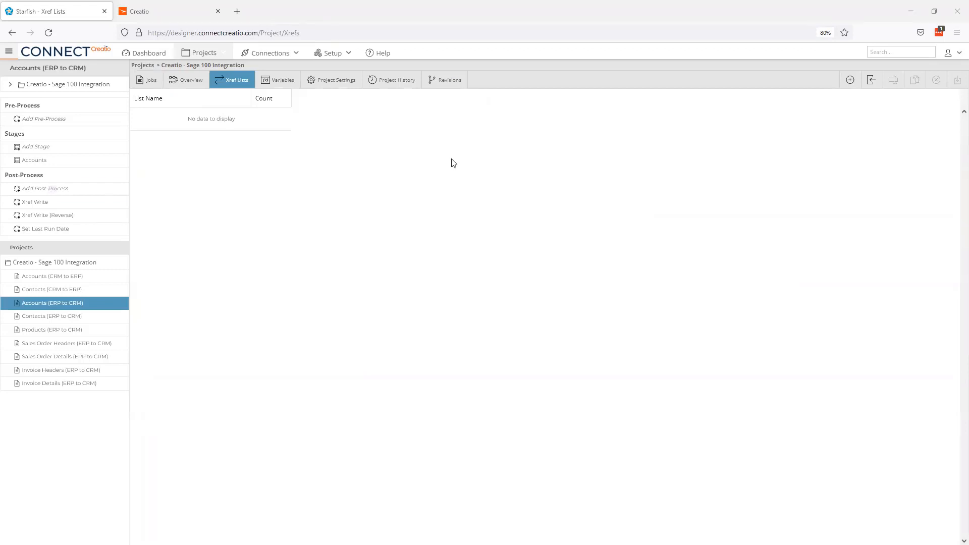
{"action": "left_click", "coordinate": [871, 80]}
{"action": "left_click", "coordinate": [374, 187]}
{"action": "type", "text": "users"}
{"action": "left_click", "coordinate": [433, 255]}
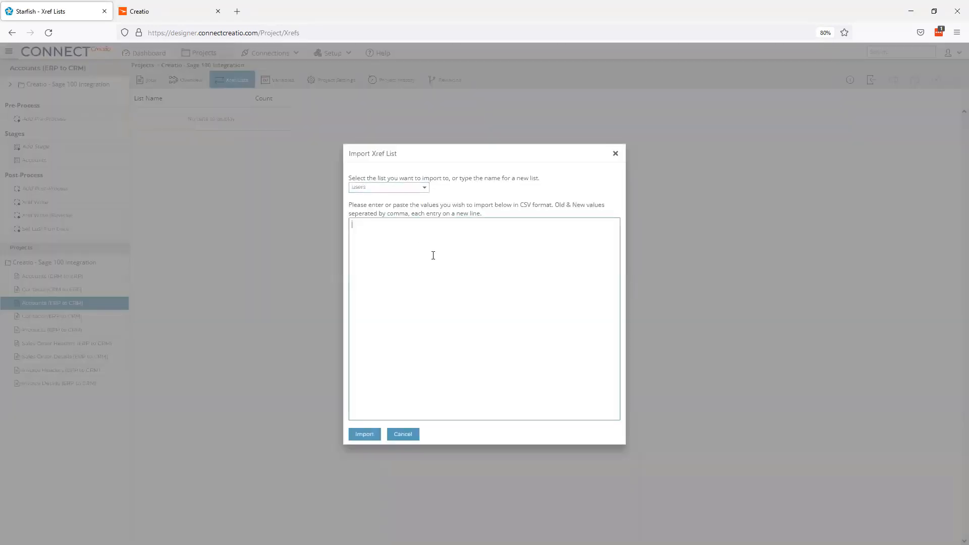
{"action": "key", "text": "ctrl+v"}
{"action": "left_click", "coordinate": [366, 434]}
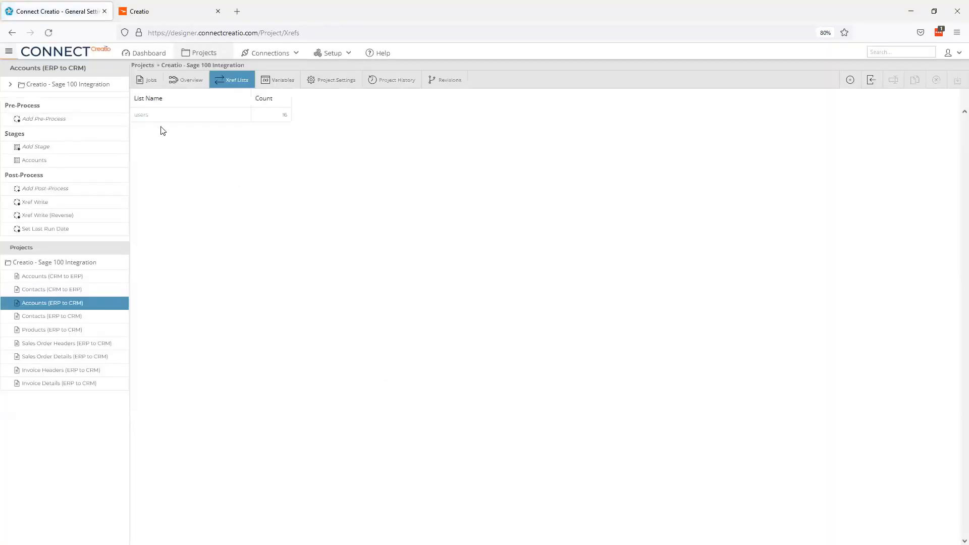
- Check the users list entries, then reopen the Accounts (ERP to CRM) job
{"action": "left_click", "coordinate": [147, 115]}
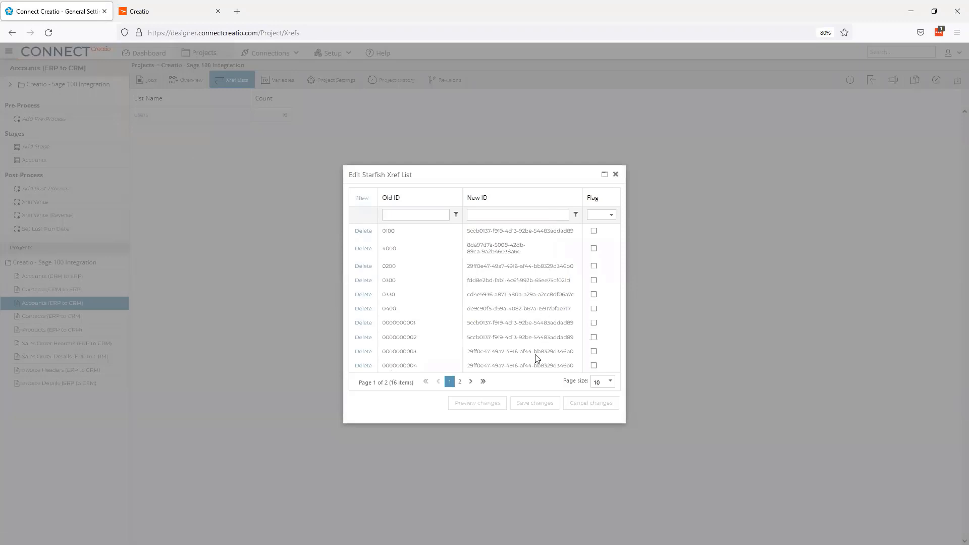
{"action": "left_click", "coordinate": [616, 175]}
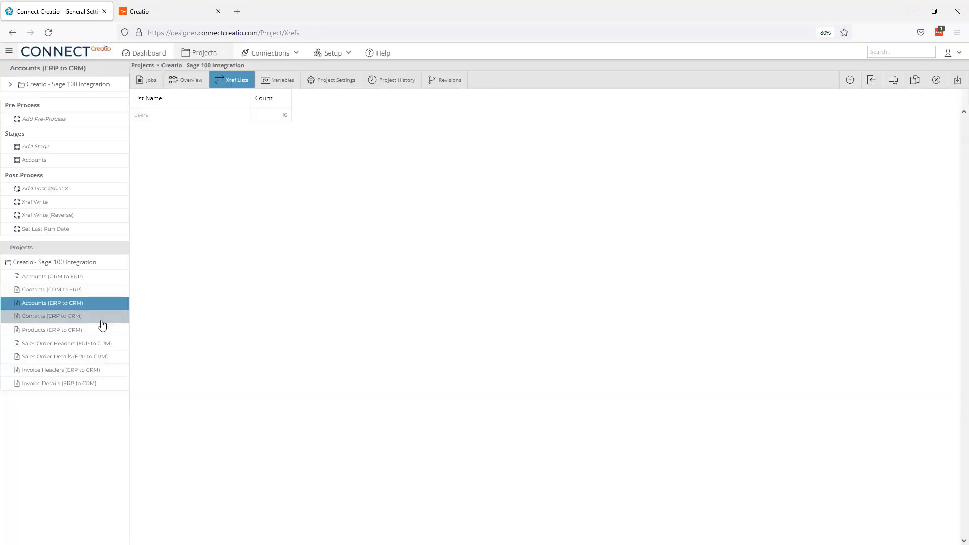
{"action": "left_click", "coordinate": [76, 308]}
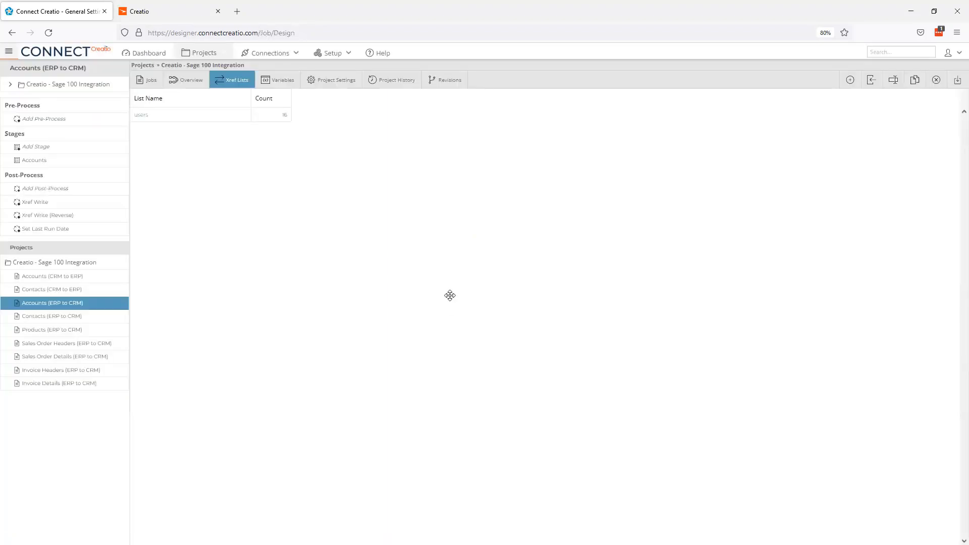
- Inspect Owner.Id's Xref Read from the users list without changes, then collapse the Accounts stage
{"action": "left_click", "coordinate": [296, 85]}
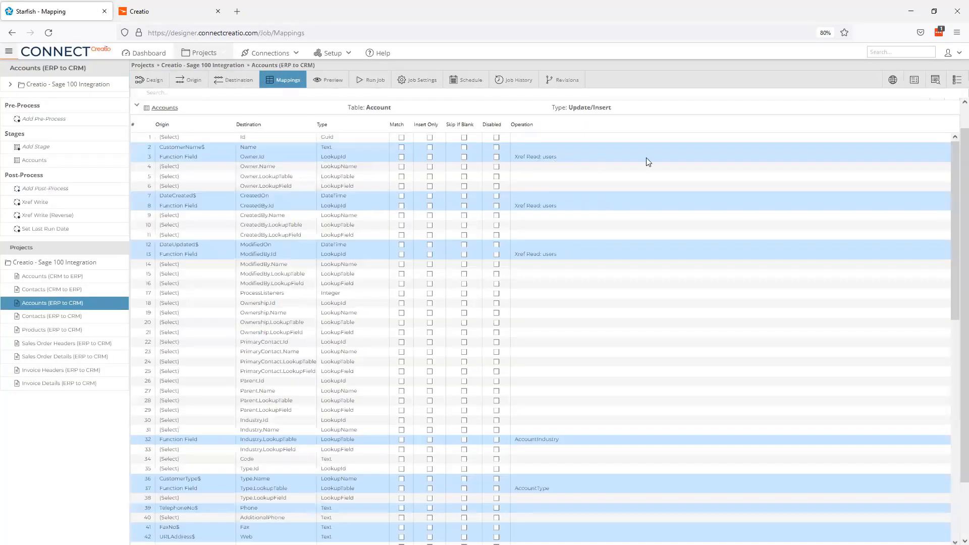
{"action": "left_click", "coordinate": [645, 157]}
{"action": "left_click", "coordinate": [822, 159]}
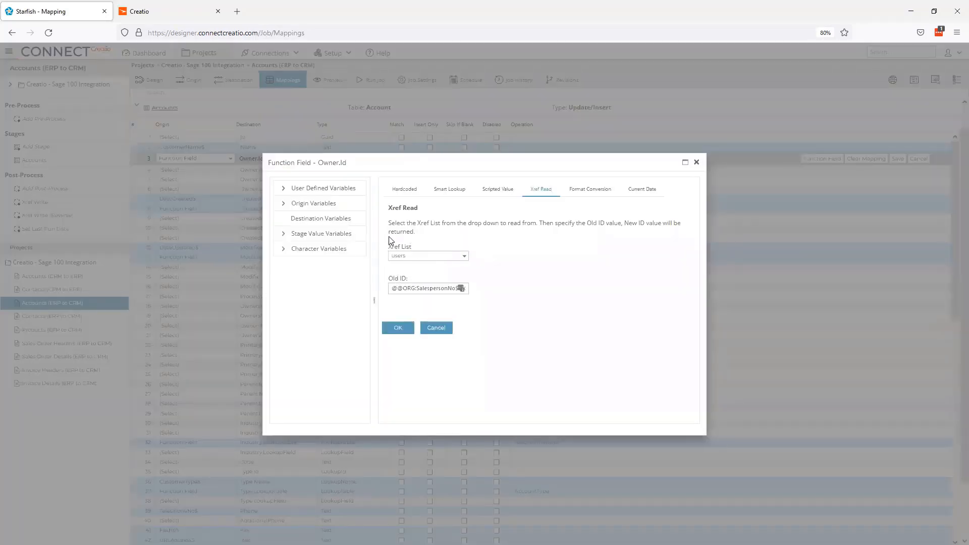
{"action": "left_click_drag", "start_coordinate": [415, 289], "coordinate": [506, 287]}
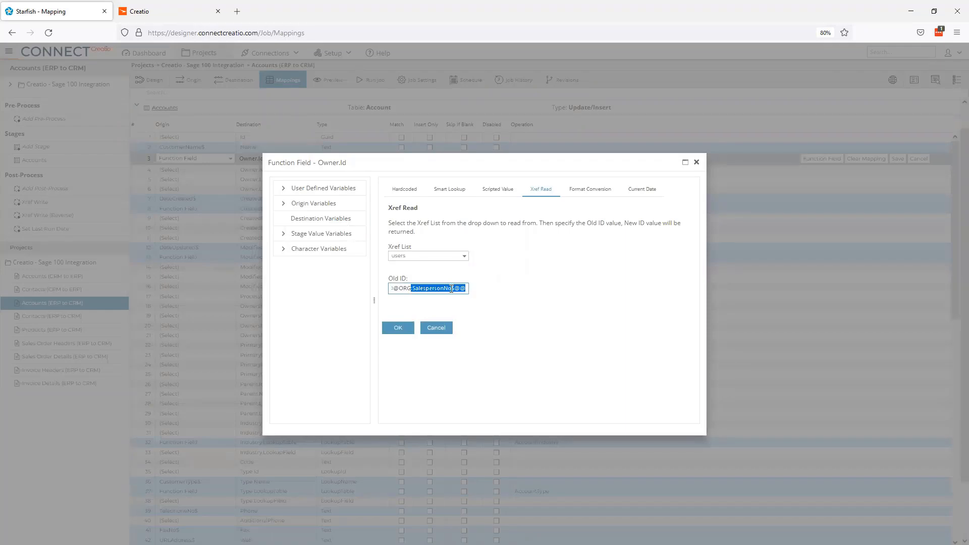
{"action": "left_click", "coordinate": [438, 330]}
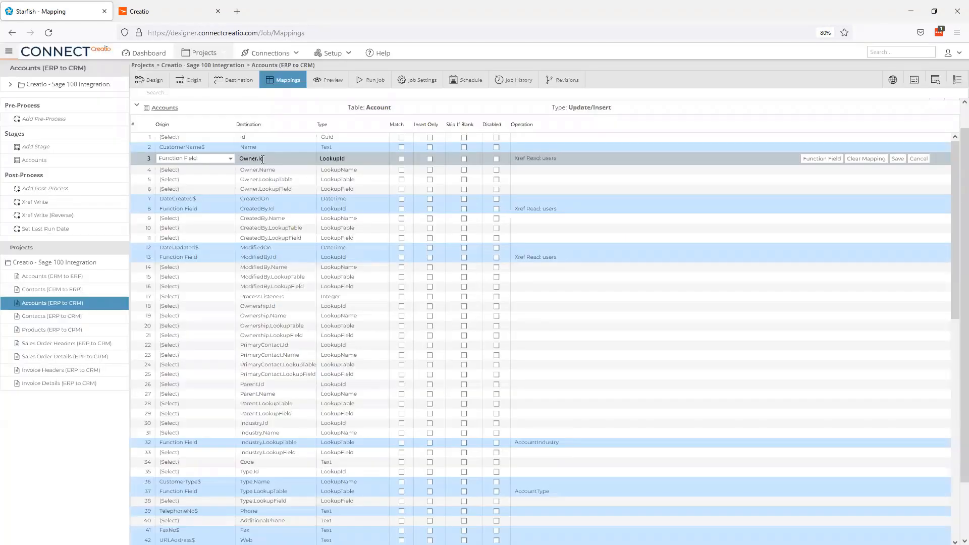
{"action": "left_click", "coordinate": [137, 106]}
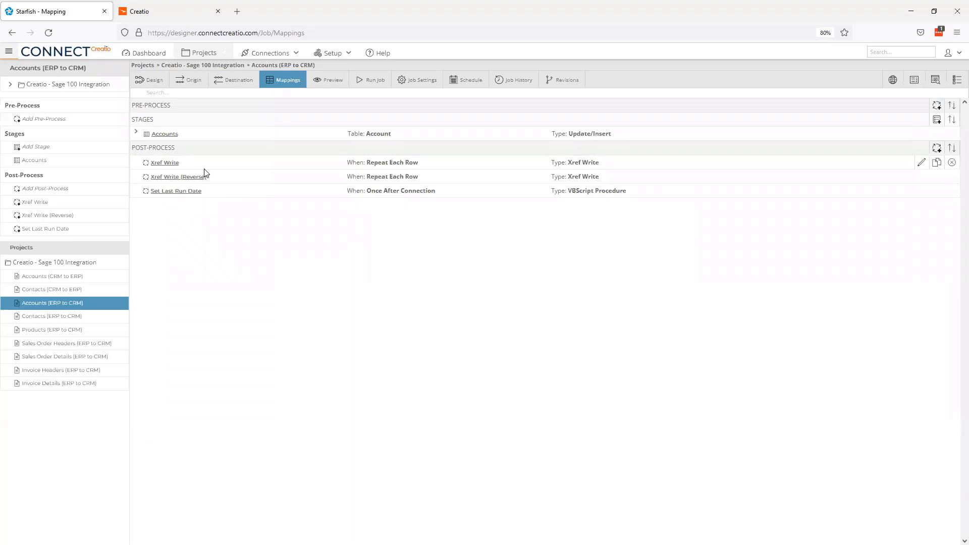
- Inspect the Xref Write post-process's Old ID and New ID values, then close it
{"action": "left_click", "coordinate": [164, 163]}
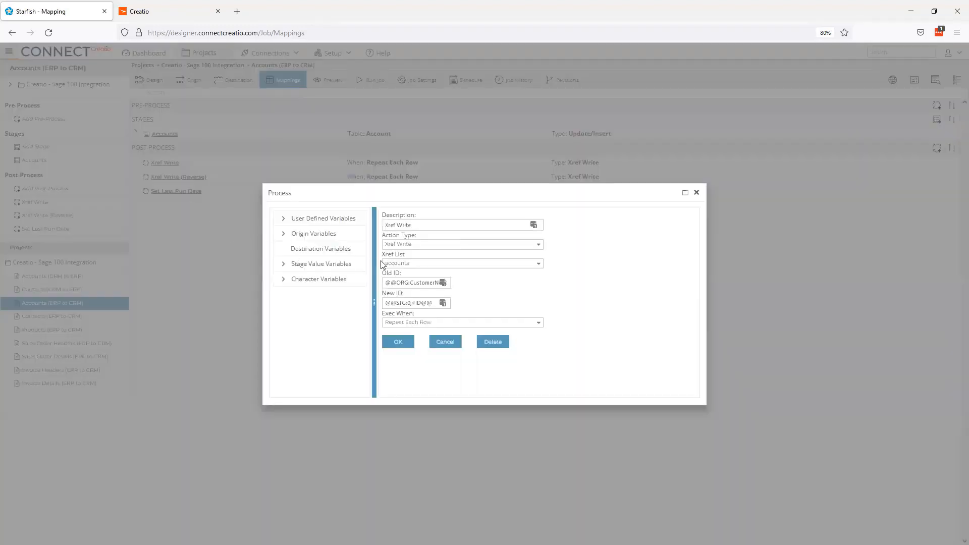
{"action": "left_click_drag", "start_coordinate": [404, 283], "coordinate": [467, 282]}
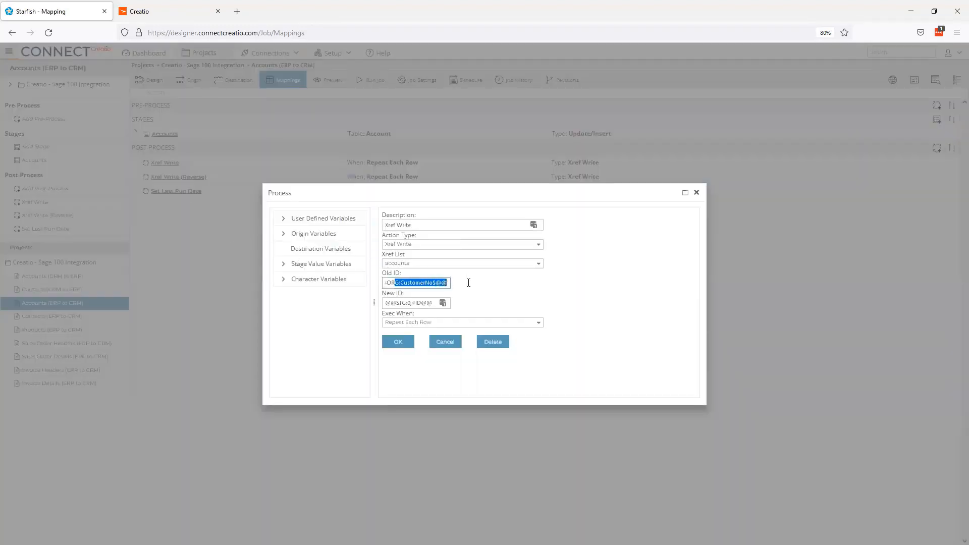
{"action": "left_click_drag", "start_coordinate": [386, 302], "coordinate": [444, 304]}
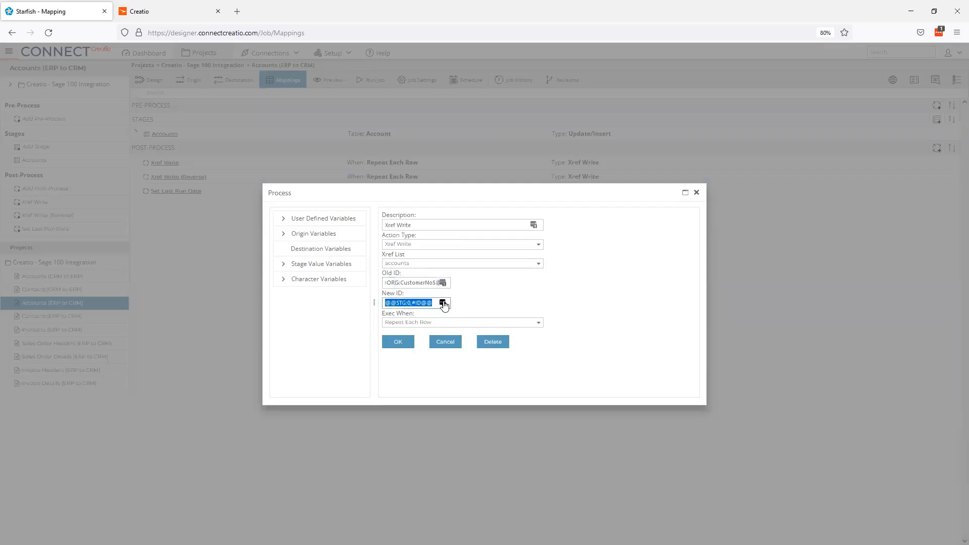
{"action": "left_click", "coordinate": [443, 345]}
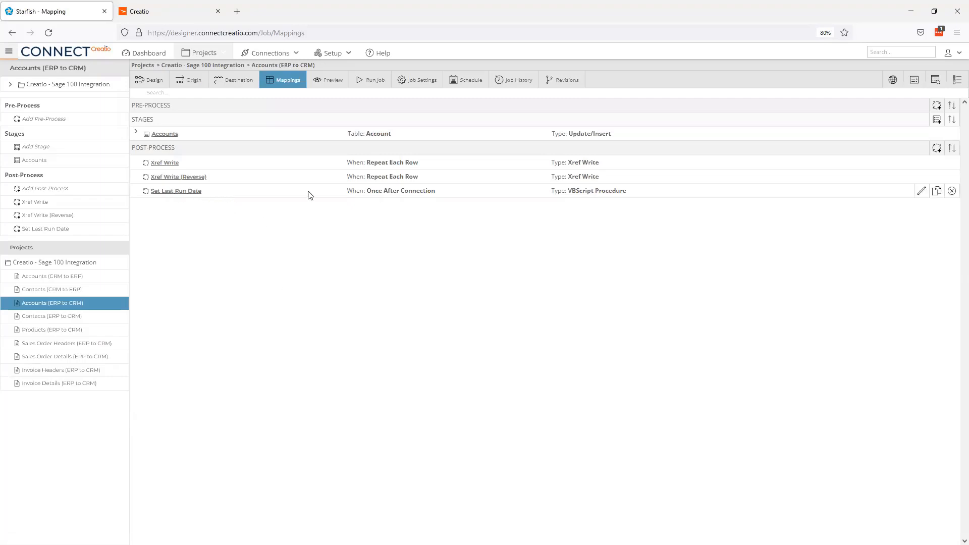
- Delete the Set Last Run Date post-process and open the job preview
{"action": "left_click", "coordinate": [952, 191]}
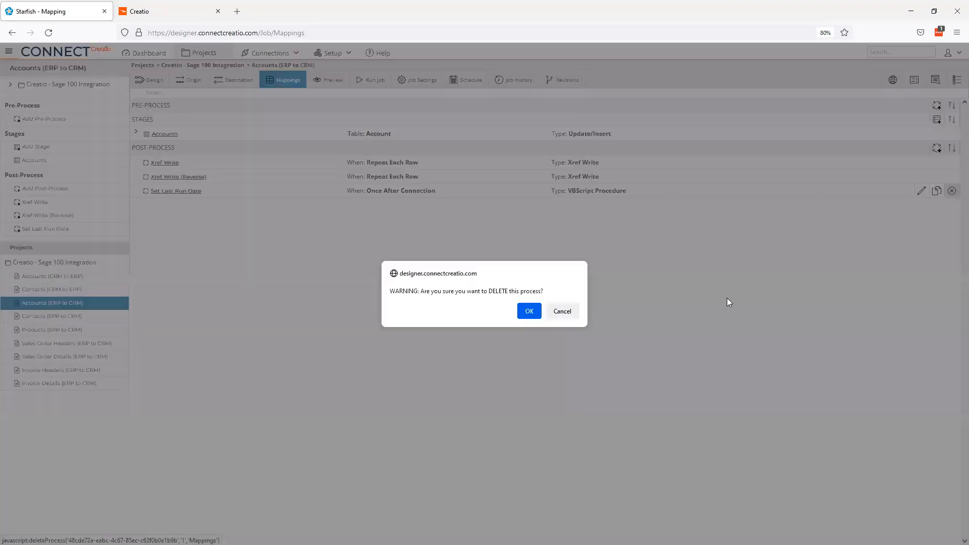
{"action": "left_click", "coordinate": [529, 311]}
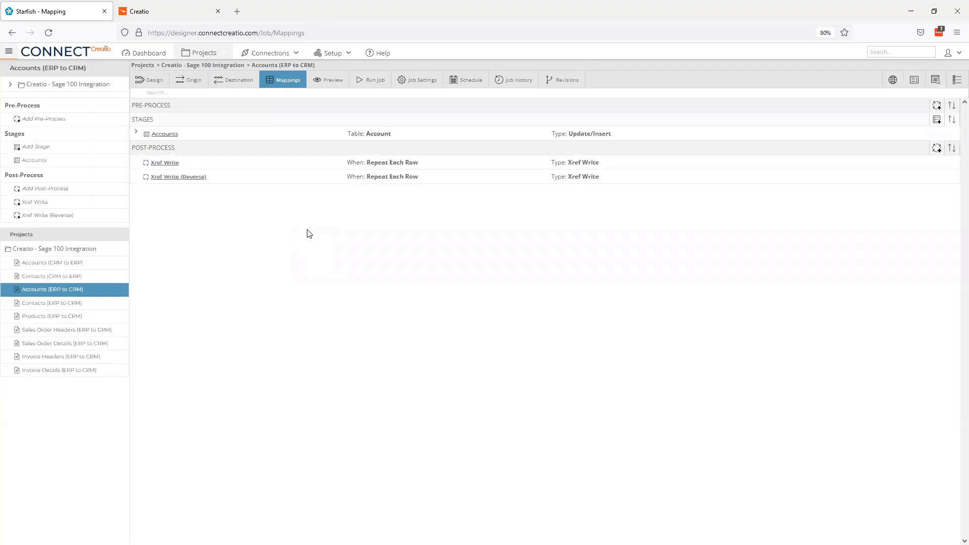
{"action": "left_click", "coordinate": [326, 82]}
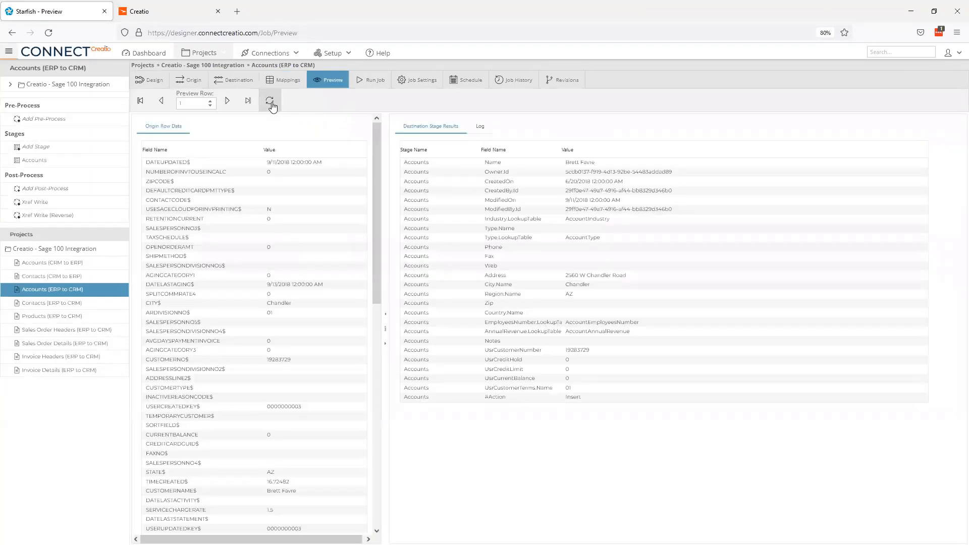
- Check previewed row 1 (user IDs, UsrCreditHold 0, action Insert), then preview row 2
{"action": "left_click", "coordinate": [270, 101]}
{"action": "left_click_drag", "start_coordinate": [561, 173], "coordinate": [681, 174]}
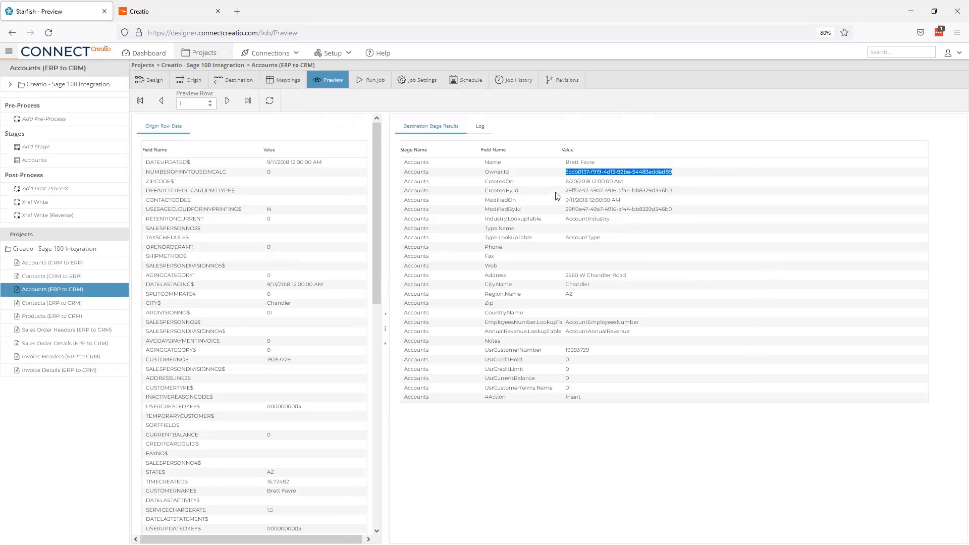
{"action": "left_click_drag", "start_coordinate": [557, 192], "coordinate": [684, 195]}
{"action": "left_click_drag", "start_coordinate": [564, 210], "coordinate": [697, 214]}
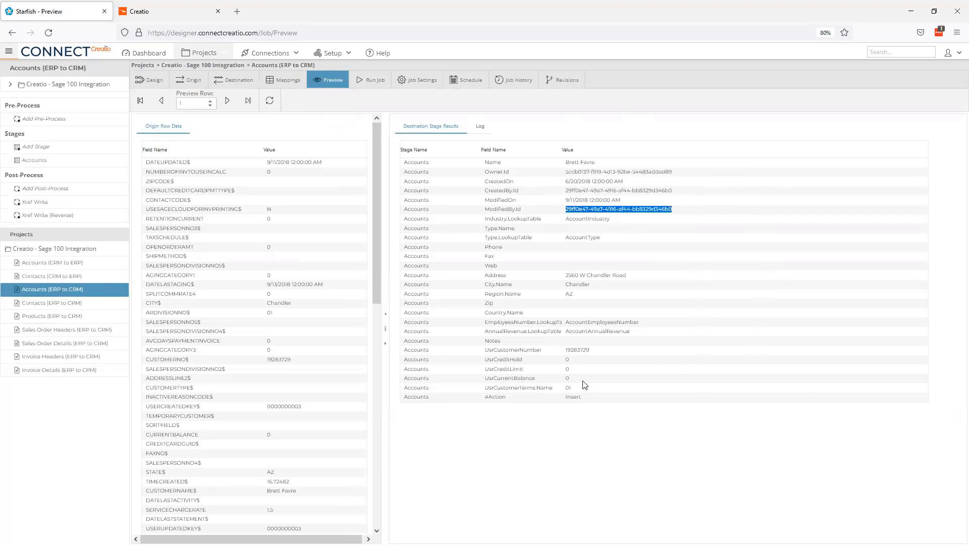
{"action": "left_click", "coordinate": [561, 361]}
{"action": "left_click_drag", "start_coordinate": [562, 360], "coordinate": [584, 362]}
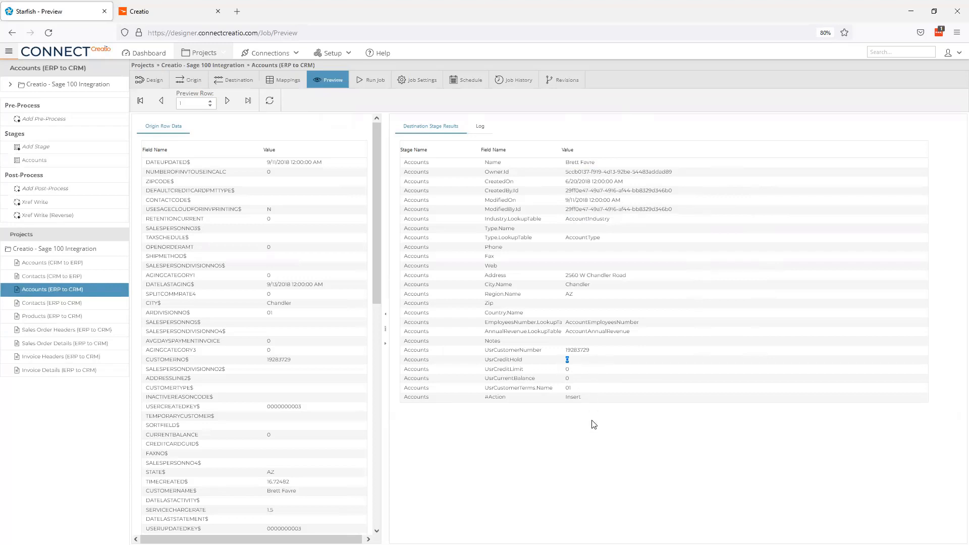
{"action": "left_click_drag", "start_coordinate": [559, 396], "coordinate": [595, 400]}
{"action": "left_click", "coordinate": [228, 107]}
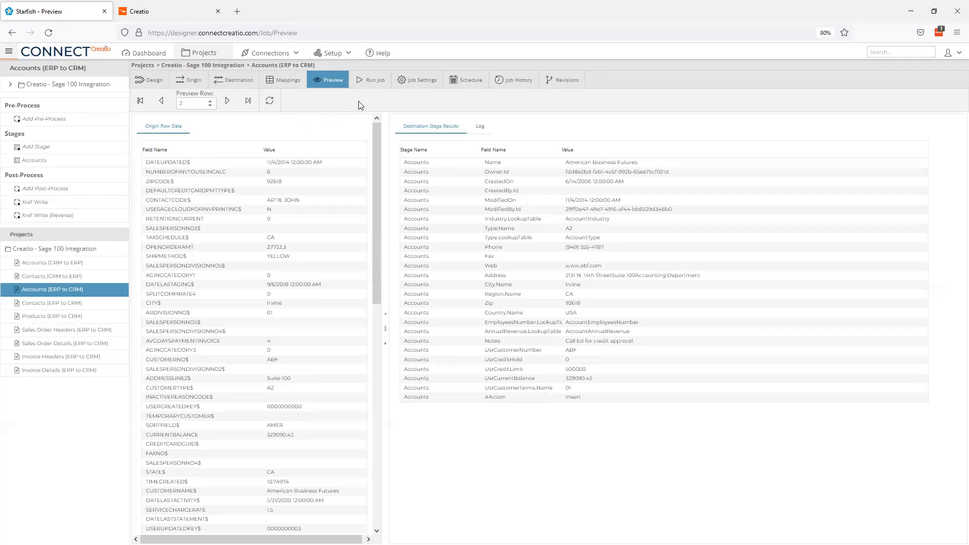
{"action": "left_click", "coordinate": [373, 81]}
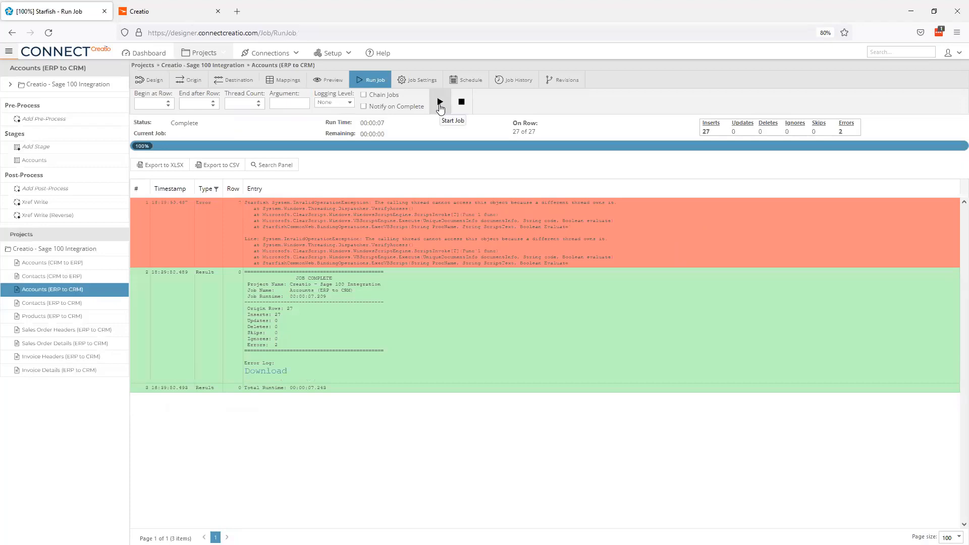
- Run the Accounts job to insert 27 accounts, then rerun it to update all 27
{"action": "left_click", "coordinate": [440, 102]}
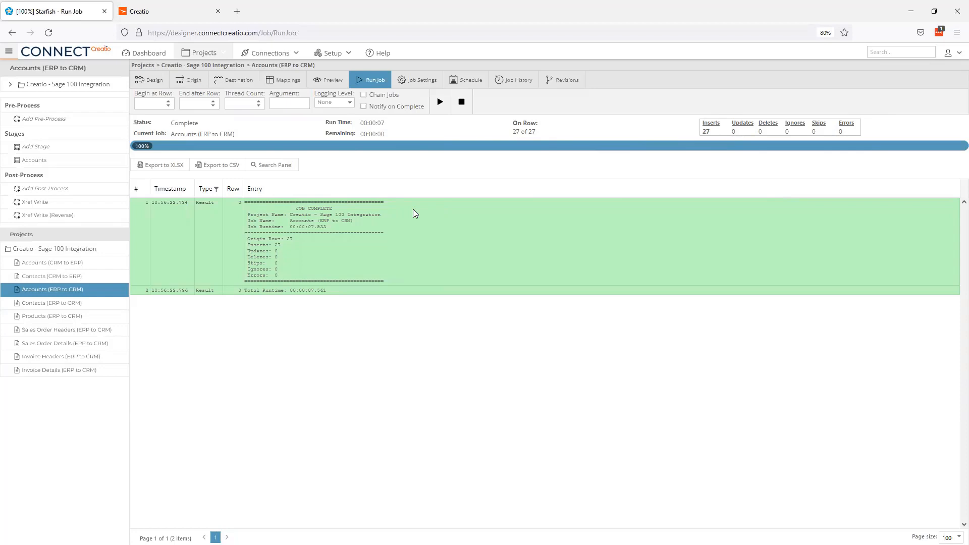
{"action": "left_click", "coordinate": [440, 102]}
- In Creatio, open Test Customer 4 (TEST04, Chicago address) from the Accounts list and close it
{"action": "left_click", "coordinate": [161, 12]}
{"action": "left_click", "coordinate": [134, 83]}
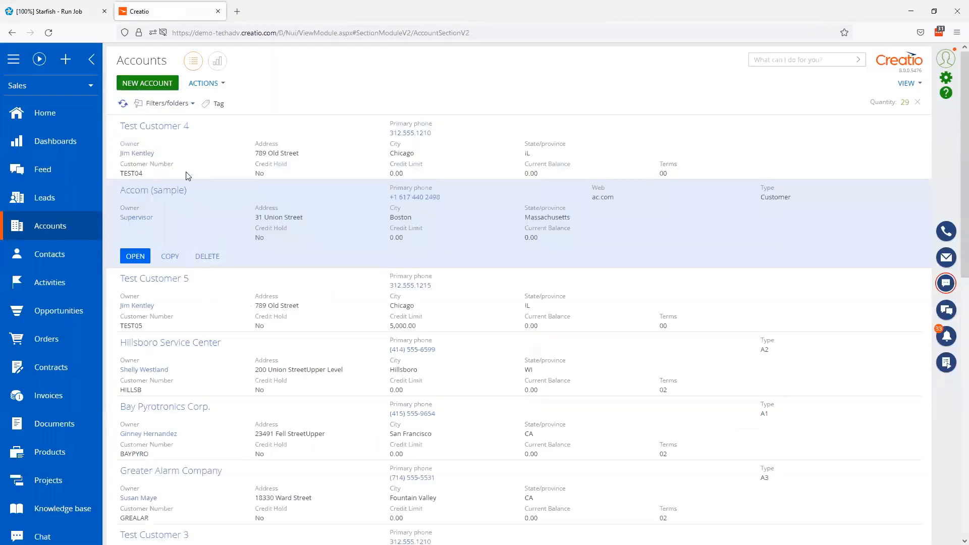
{"action": "left_click", "coordinate": [165, 127]}
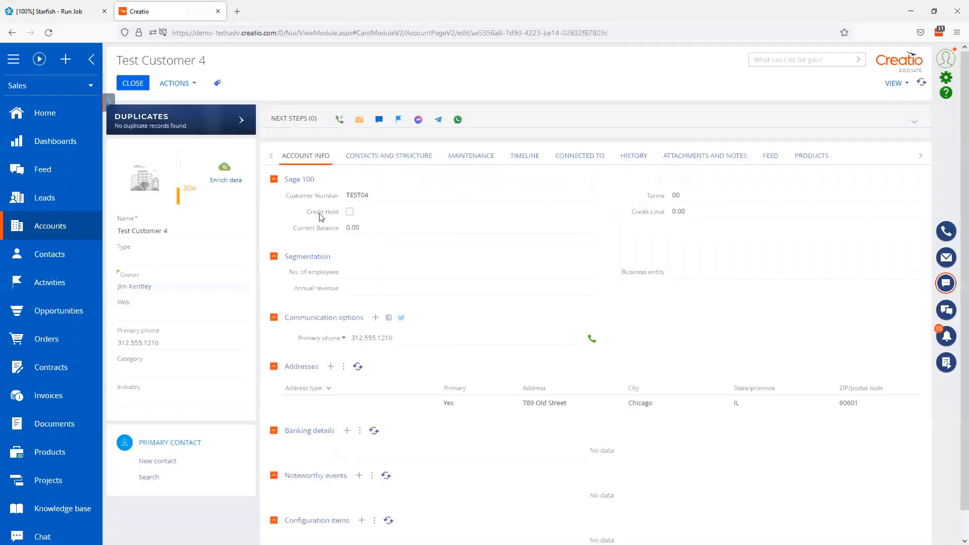
{"action": "left_click", "coordinate": [126, 88]}
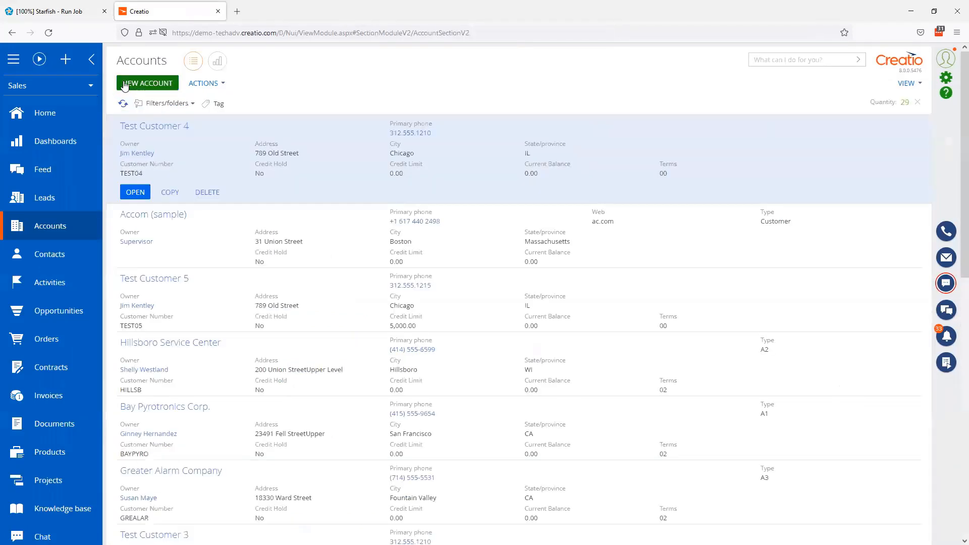
- Return to Connect Creatio and open the Accounts job's Schedule page
{"action": "left_click", "coordinate": [60, 11]}
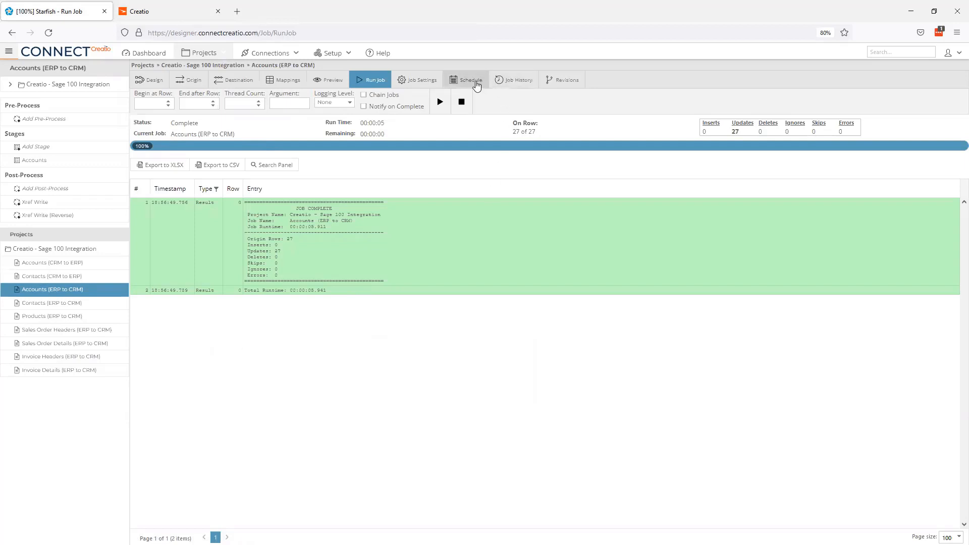
{"action": "left_click", "coordinate": [476, 85]}
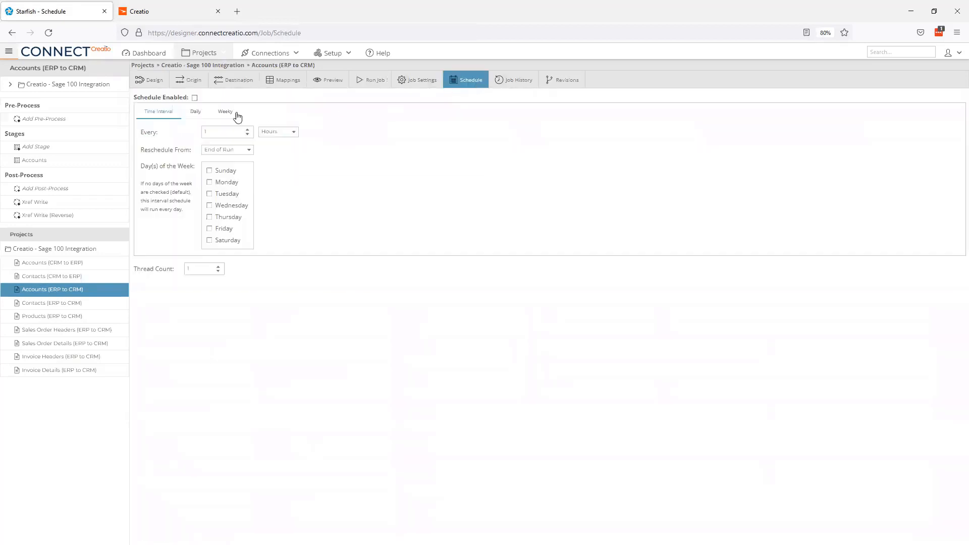
- Check the Every interval units and Daily schedule options, then the run history and 33-change revision log
{"action": "left_click", "coordinate": [271, 132]}
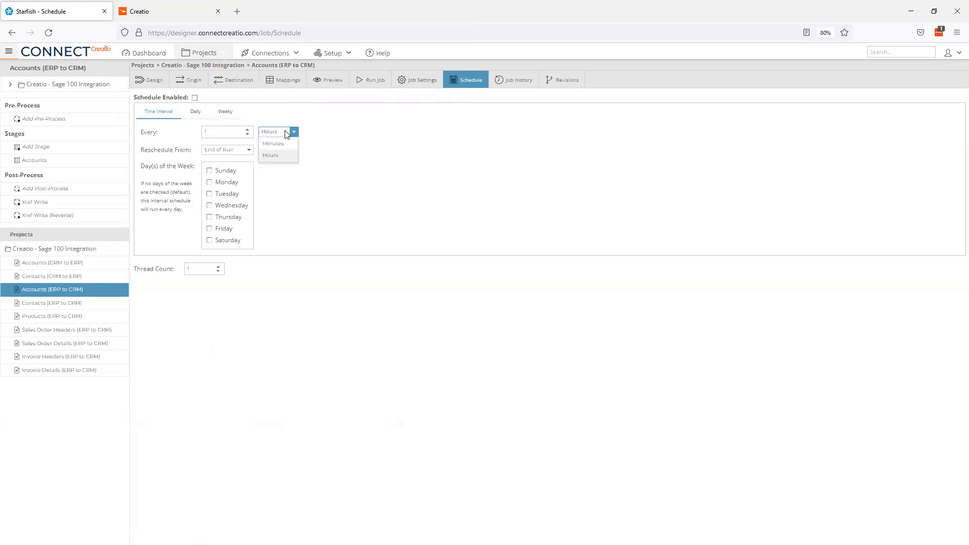
{"action": "left_click", "coordinate": [286, 132]}
{"action": "left_click", "coordinate": [196, 113]}
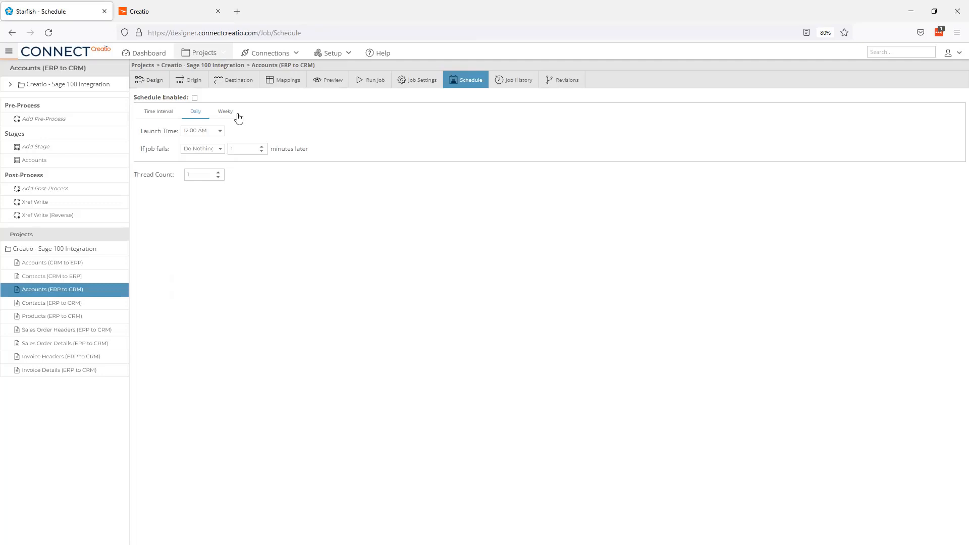
{"action": "left_click", "coordinate": [517, 89]}
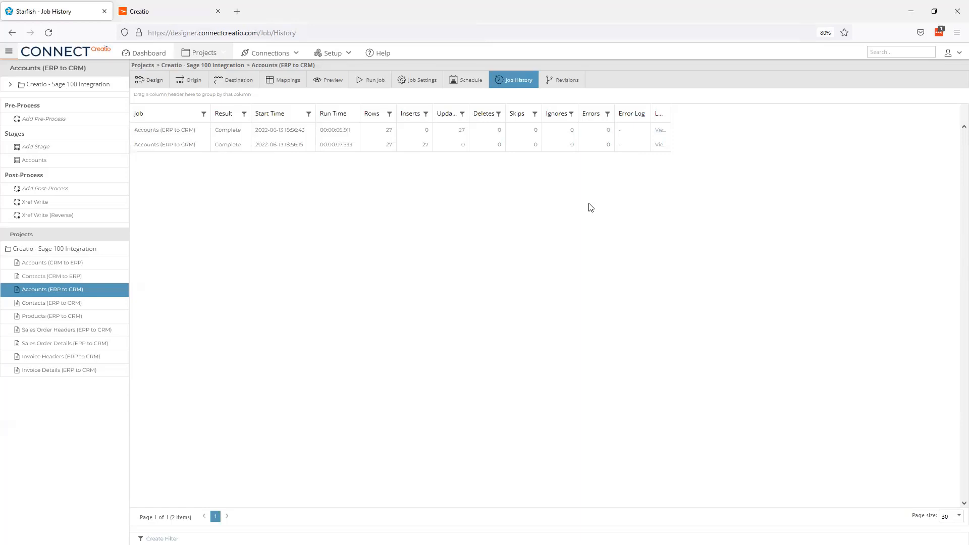
{"action": "left_click", "coordinate": [566, 82]}
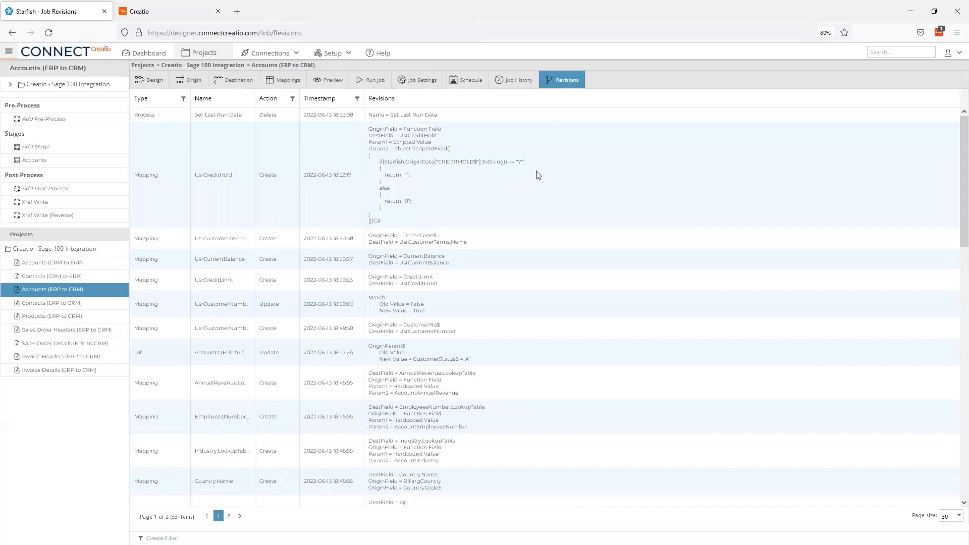